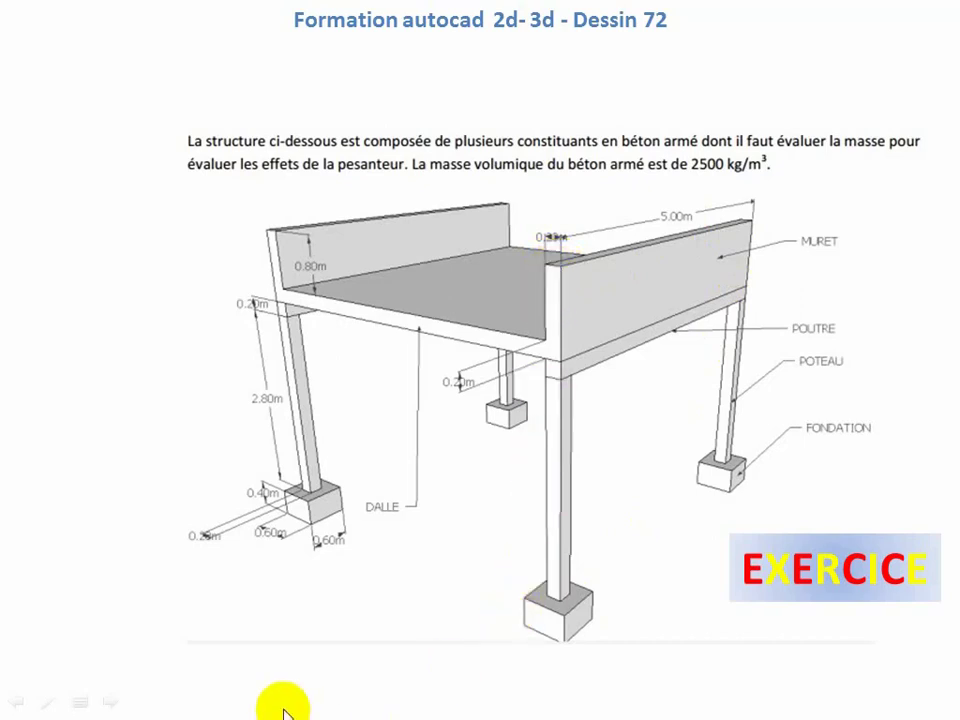
Step: End the PowerPoint slideshow showing the concrete frame exercise
{"action": "key", "text": "Escape"}
Step: Turn Ortho on during a trial line, cancel it, and check the exercise slide
{"action": "left_click", "coordinate": [432, 700]}
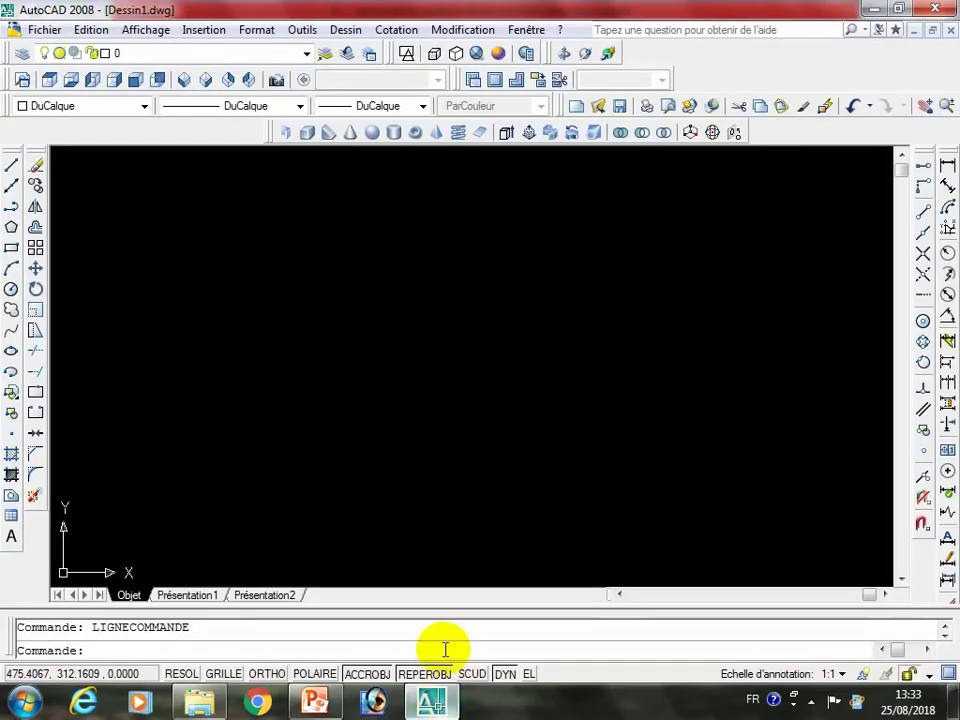
{"action": "left_click", "coordinate": [11, 163]}
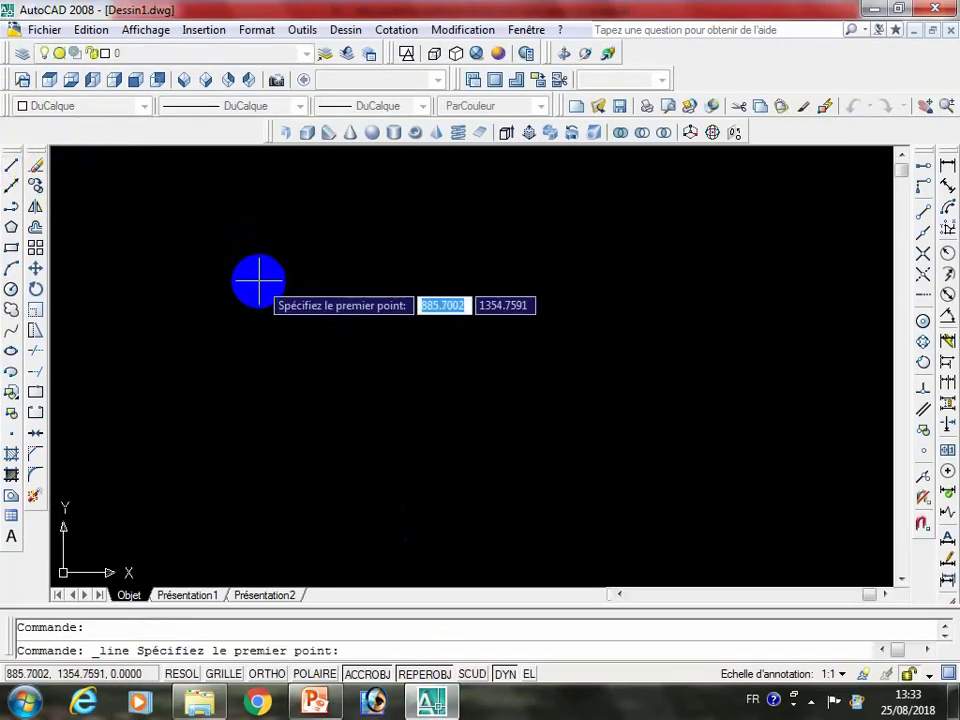
{"action": "left_click", "coordinate": [311, 237]}
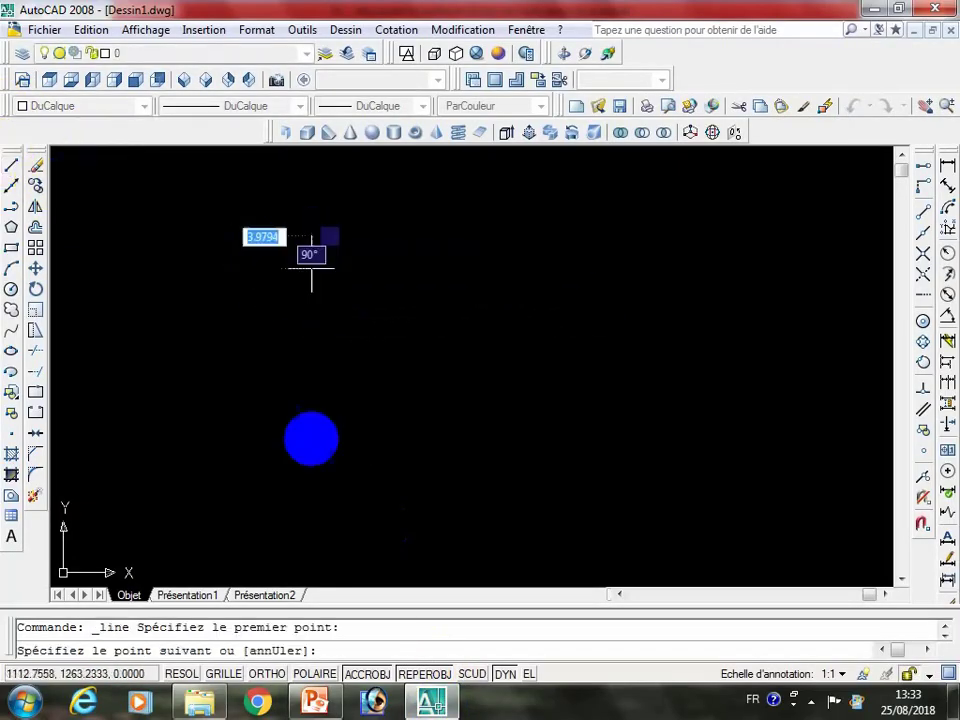
{"action": "left_click", "coordinate": [268, 673]}
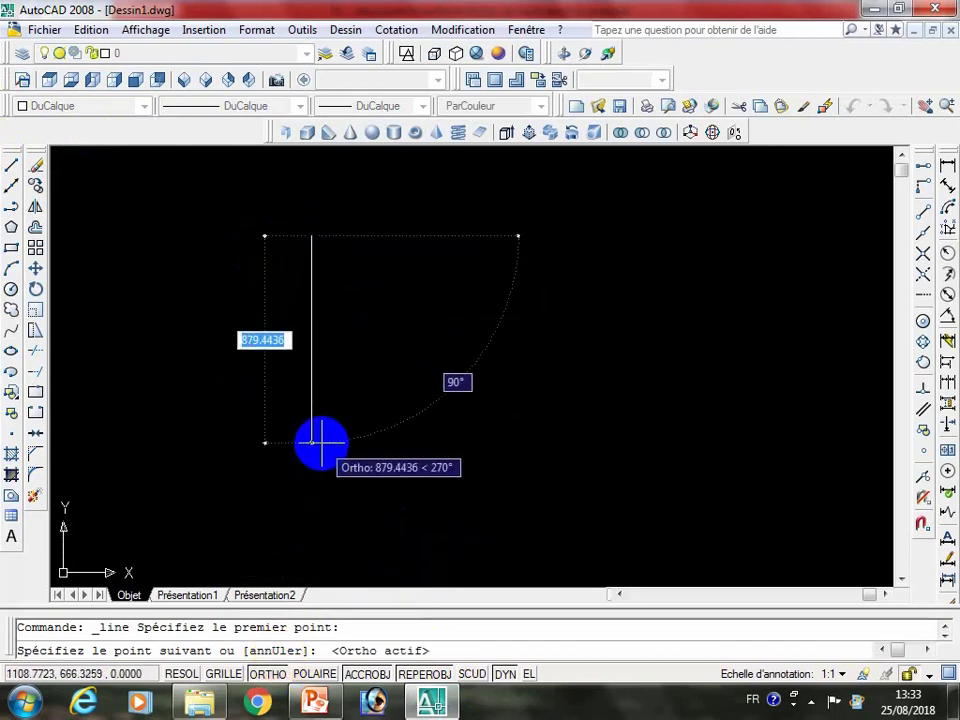
{"action": "key", "text": "Escape"}
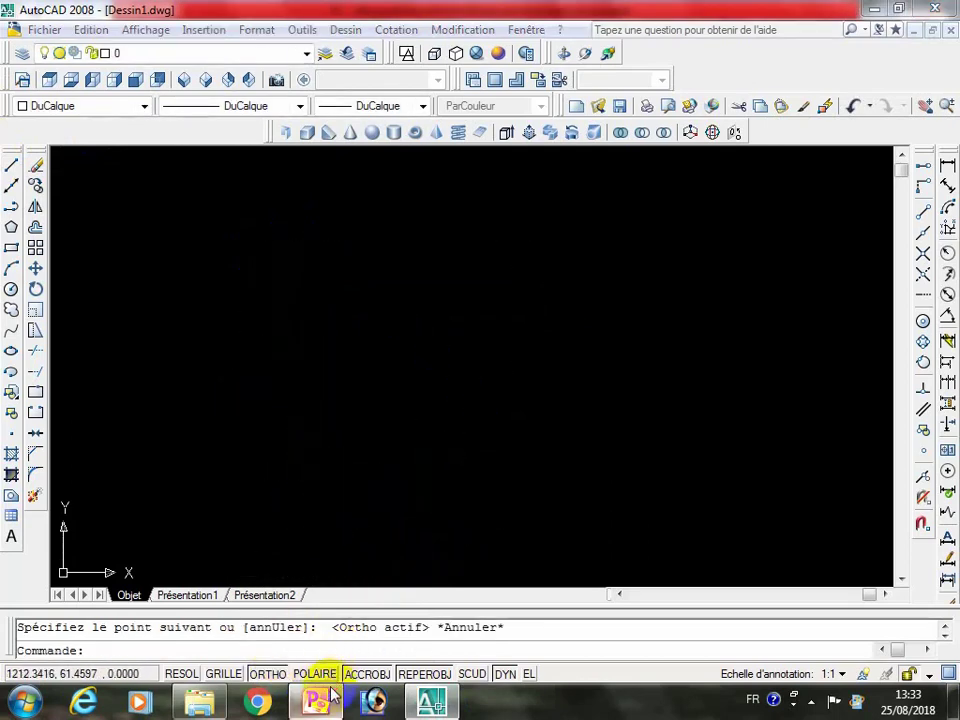
{"action": "left_click", "coordinate": [314, 702]}
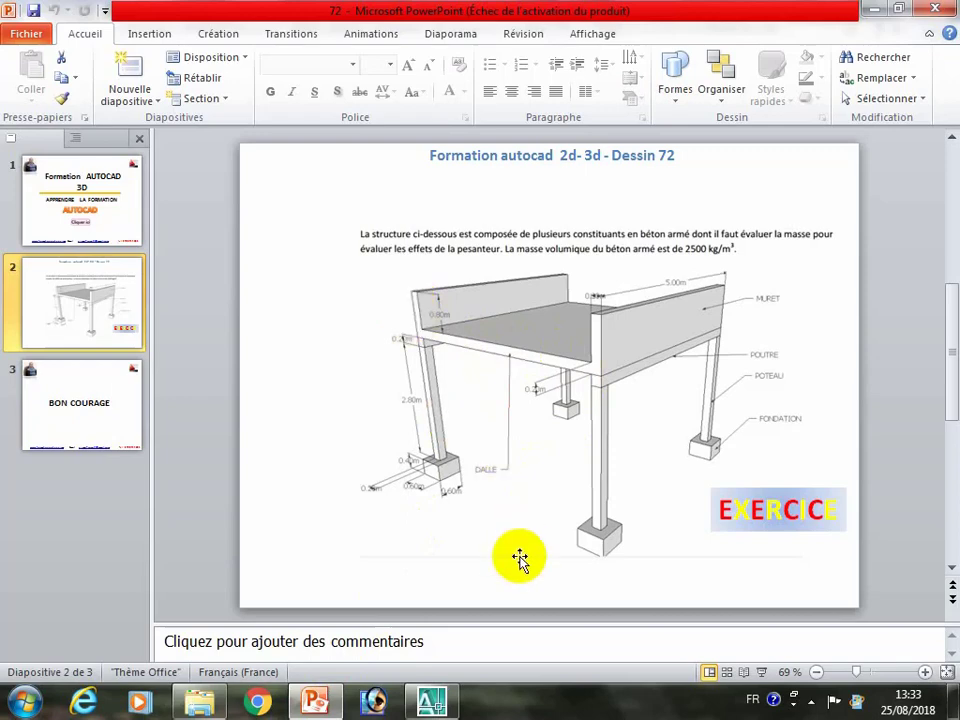
{"action": "left_click", "coordinate": [448, 706]}
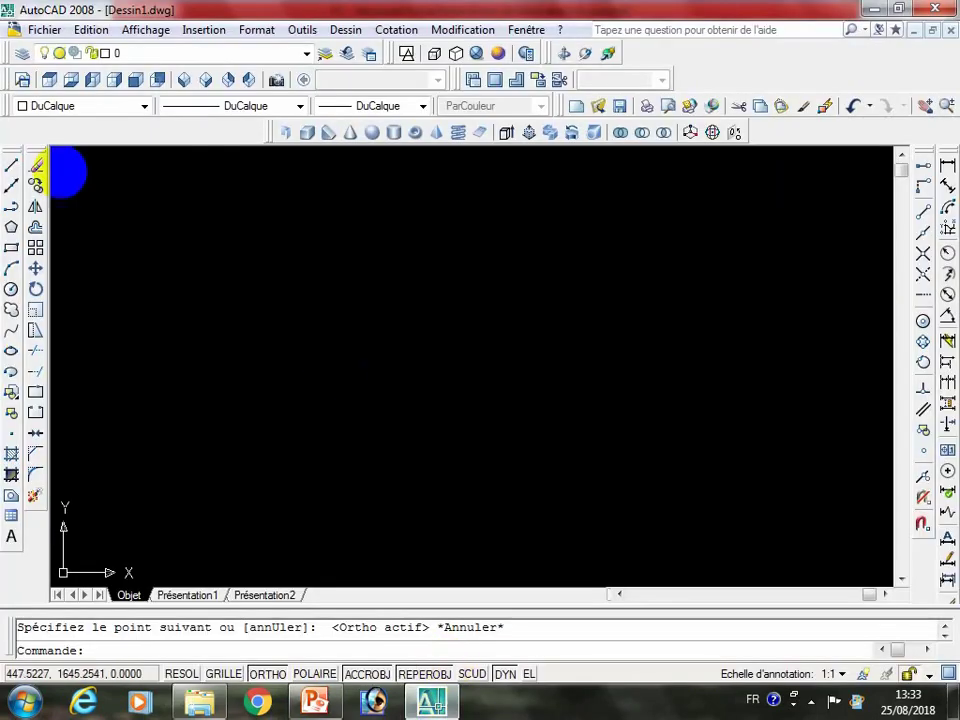
Step: Draw a 5-unit vertical line as the square's first side and zoom to it
{"action": "left_click", "coordinate": [11, 165]}
{"action": "left_click", "coordinate": [340, 240]}
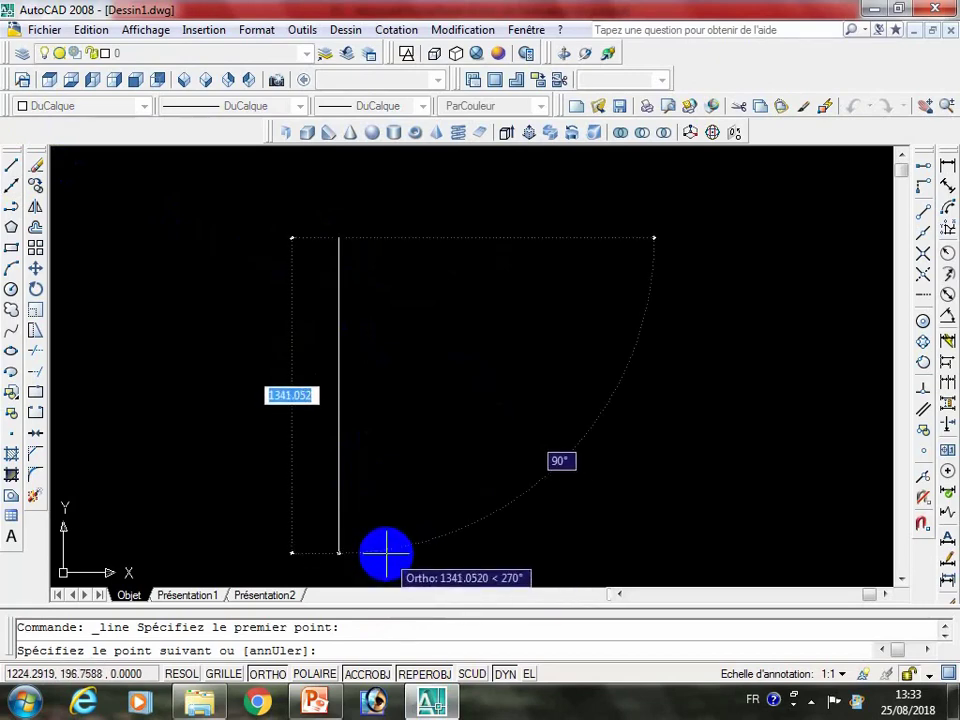
{"action": "type", "text": "5"}
{"action": "key", "text": "Return"}
{"action": "key", "text": "Return"}
{"action": "key", "text": "Return"}
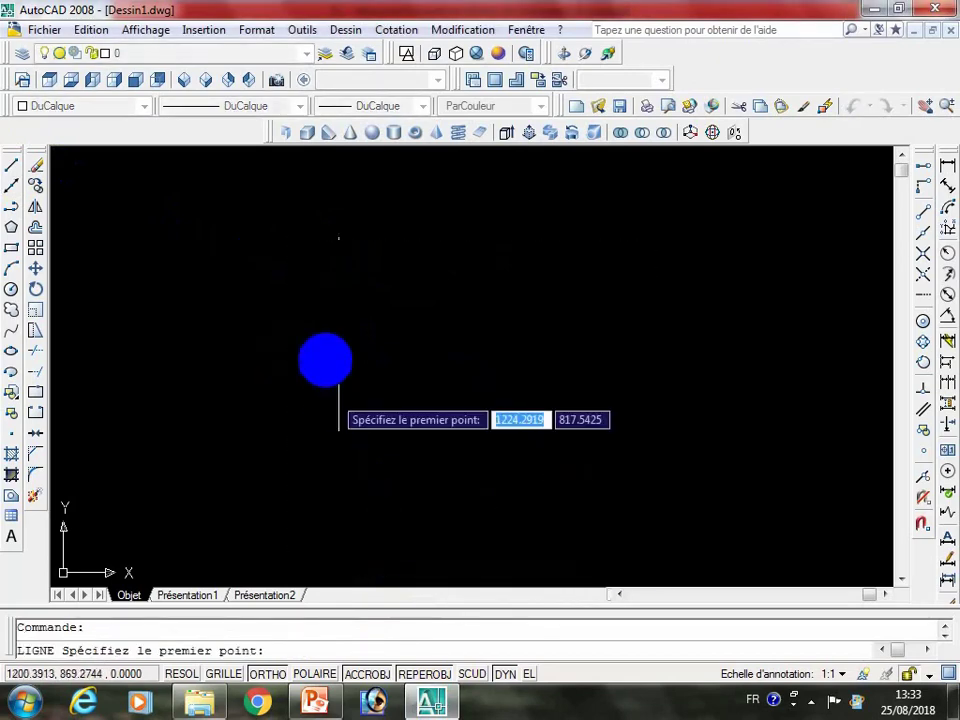
{"action": "key", "text": "Escape"}
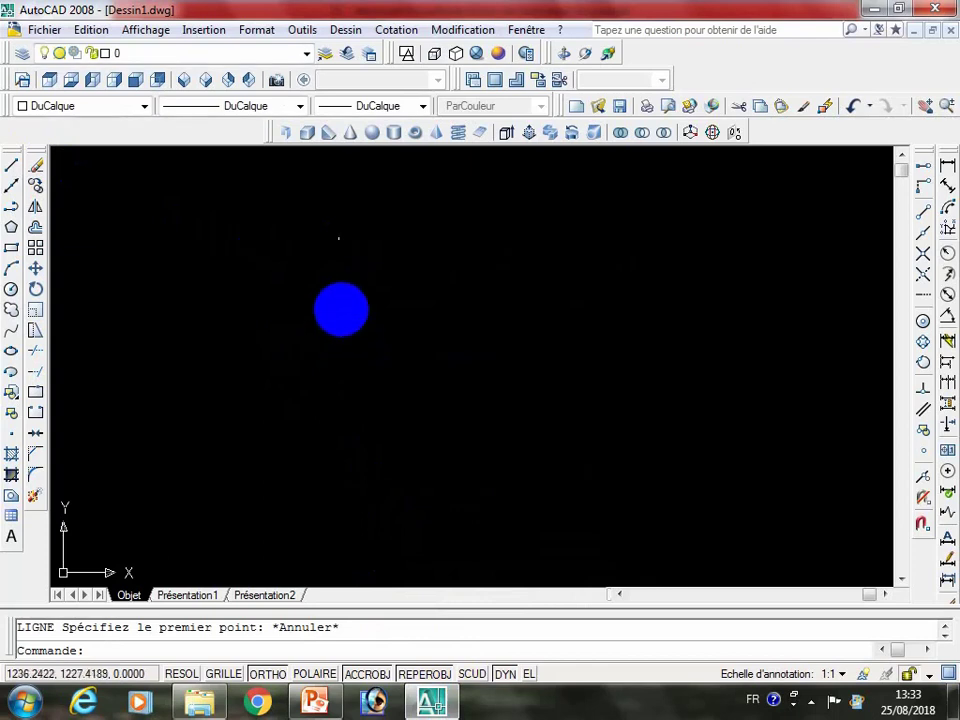
{"action": "middle_click", "coordinate": [341, 309]}
{"action": "middle_click", "coordinate": [341, 309]}
{"action": "scroll", "coordinate": [334, 326], "scroll_direction": "down", "scroll_amount": 4}
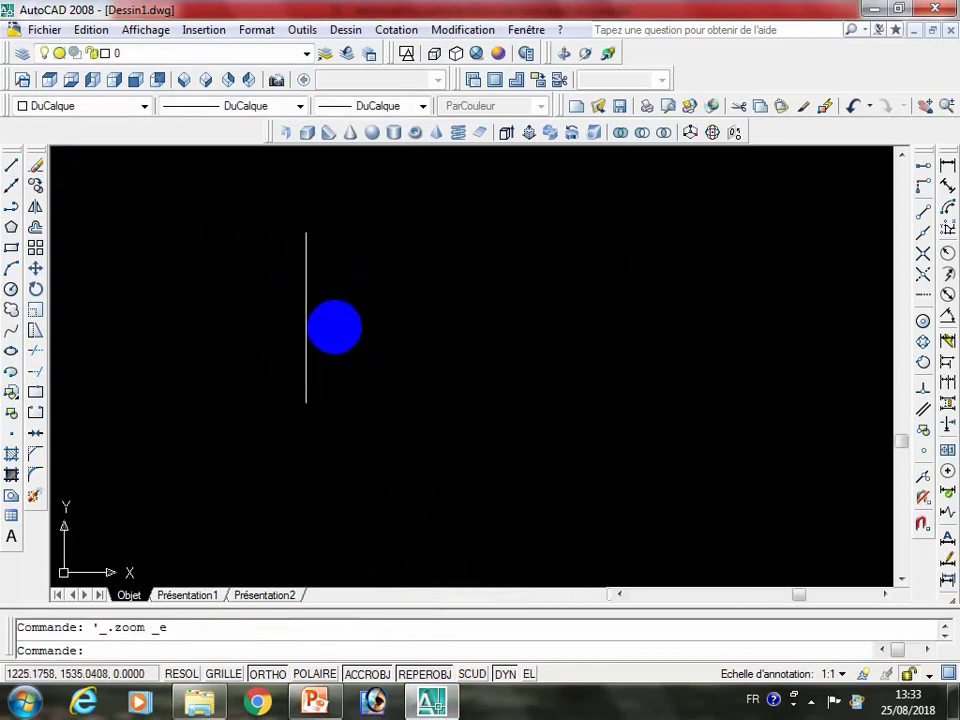
Step: Add the remaining three 5-unit sides to close the square, then centre the view
{"action": "left_click", "coordinate": [11, 165]}
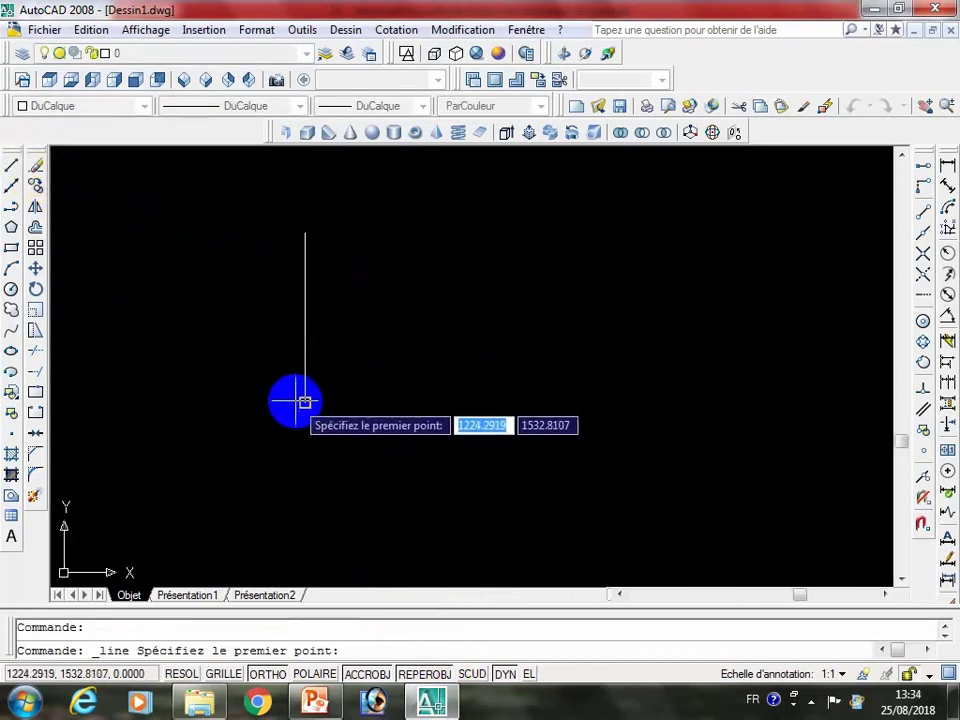
{"action": "left_click", "coordinate": [304, 400]}
{"action": "type", "text": "5"}
{"action": "key", "text": "Return"}
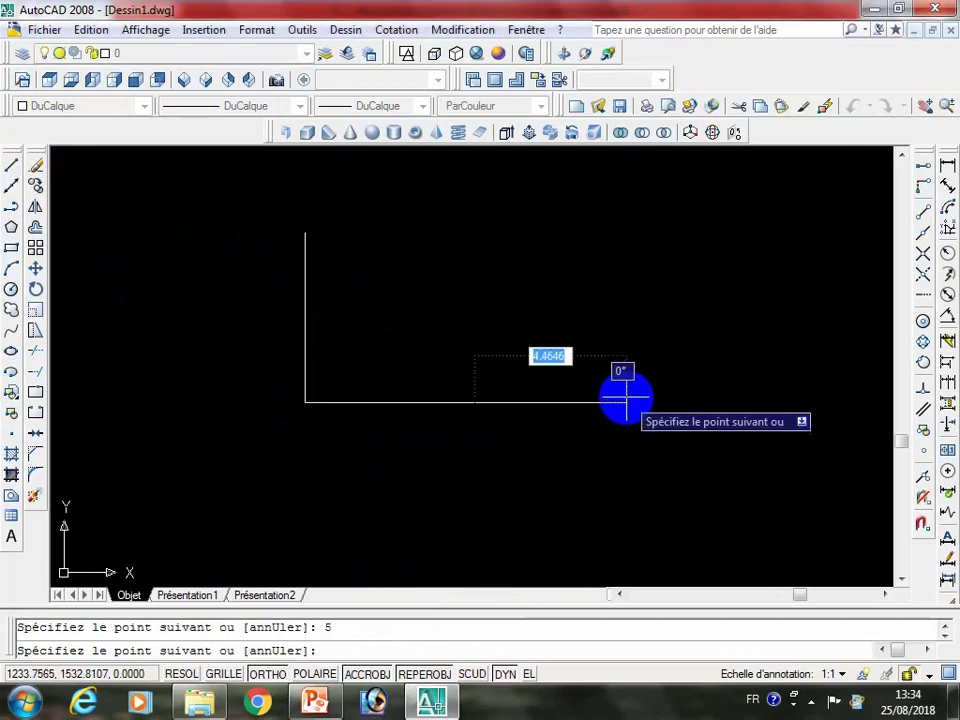
{"action": "type", "text": "5"}
{"action": "key", "text": "Return"}
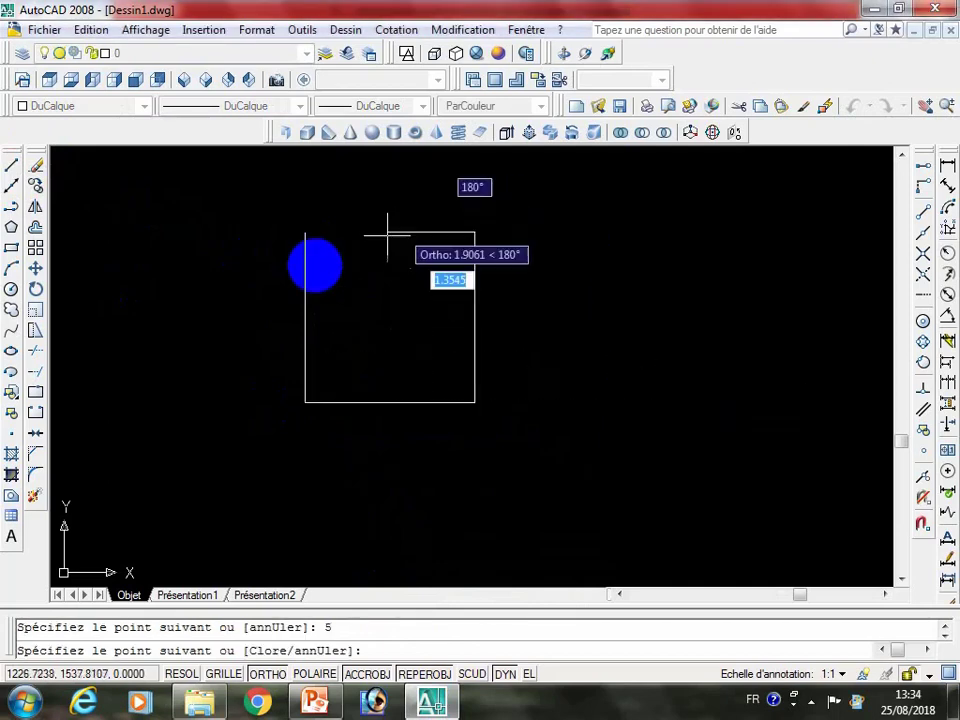
{"action": "type", "text": "5"}
{"action": "key", "text": "Return"}
{"action": "key", "text": "Return"}
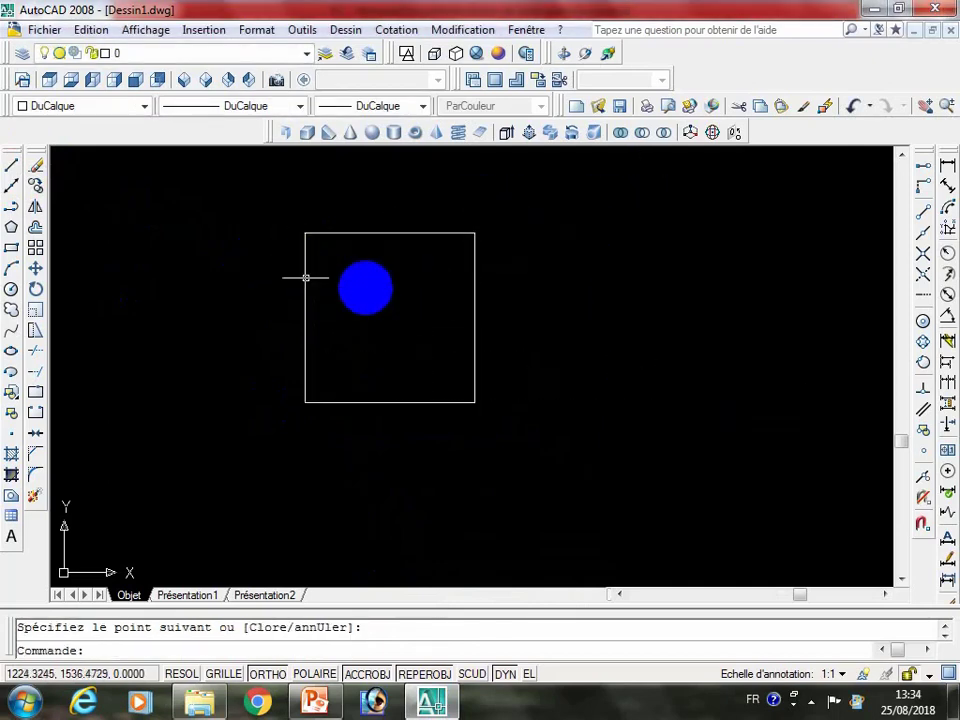
{"action": "middle_click_drag", "start_coordinate": [387, 293], "coordinate": [437, 343]}
Step: Load the ACAD_ISO03W100 dashed linetype into the drawing
{"action": "left_click", "coordinate": [245, 108]}
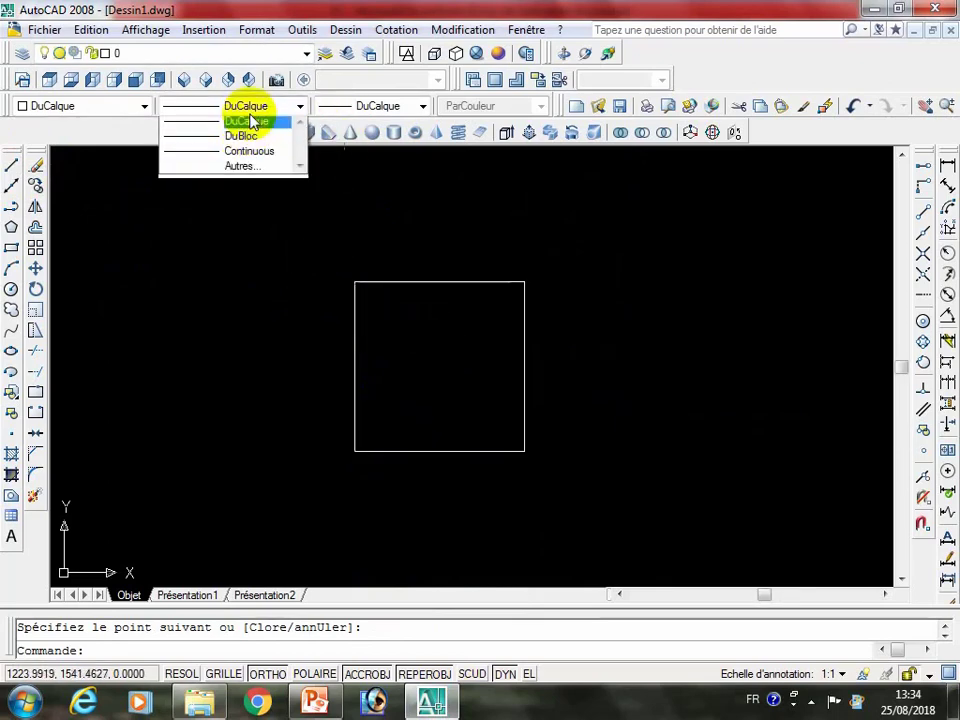
{"action": "left_click", "coordinate": [240, 168]}
{"action": "left_click", "coordinate": [615, 193]}
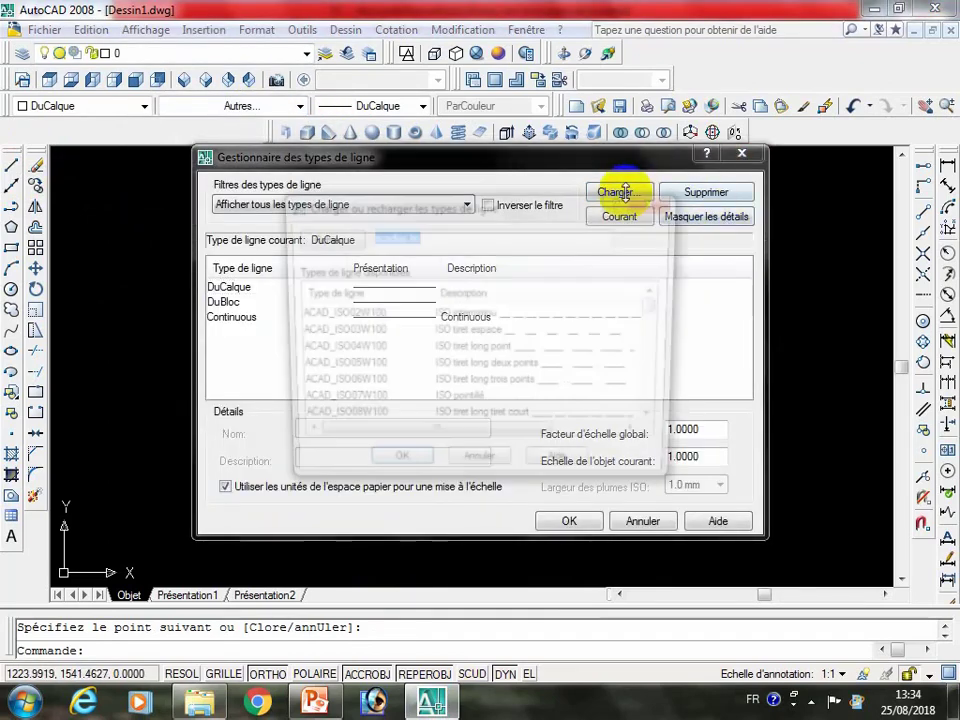
{"action": "left_click", "coordinate": [514, 333]}
{"action": "left_click", "coordinate": [400, 469]}
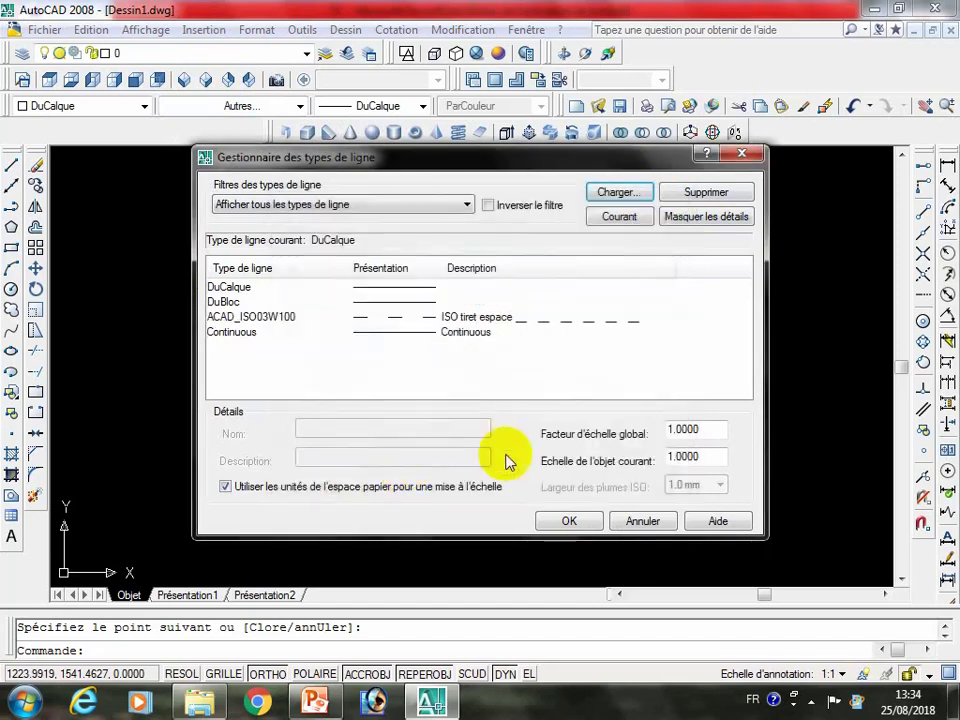
{"action": "left_click", "coordinate": [566, 516]}
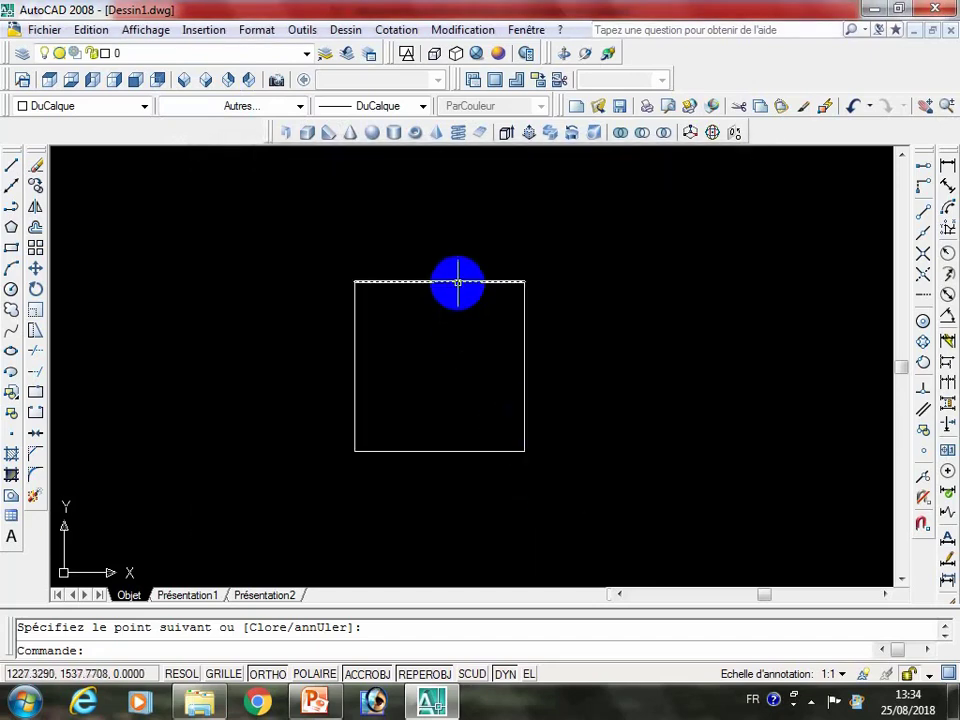
Step: Apply the ACAD_ISO03W100 linetype to the square's top edge
{"action": "left_click", "coordinate": [456, 281]}
{"action": "left_click", "coordinate": [273, 110]}
{"action": "left_click", "coordinate": [300, 152]}
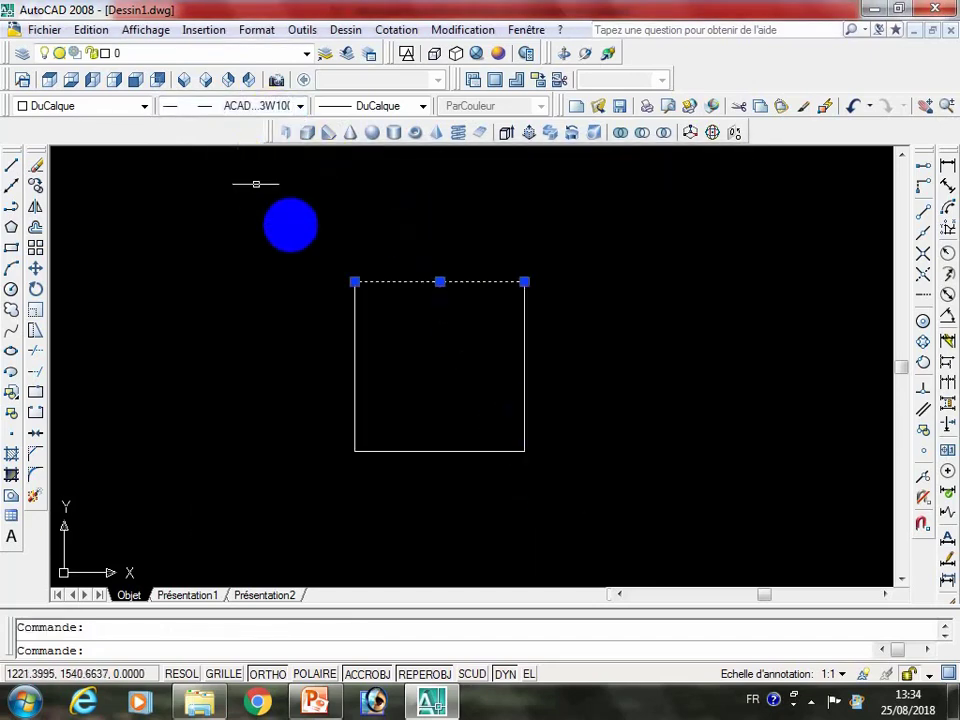
{"action": "right_click", "coordinate": [290, 228]}
Step: Give the top edge a 0.2 linetype scale and cyan colour in Properties
{"action": "left_click", "coordinate": [392, 609]}
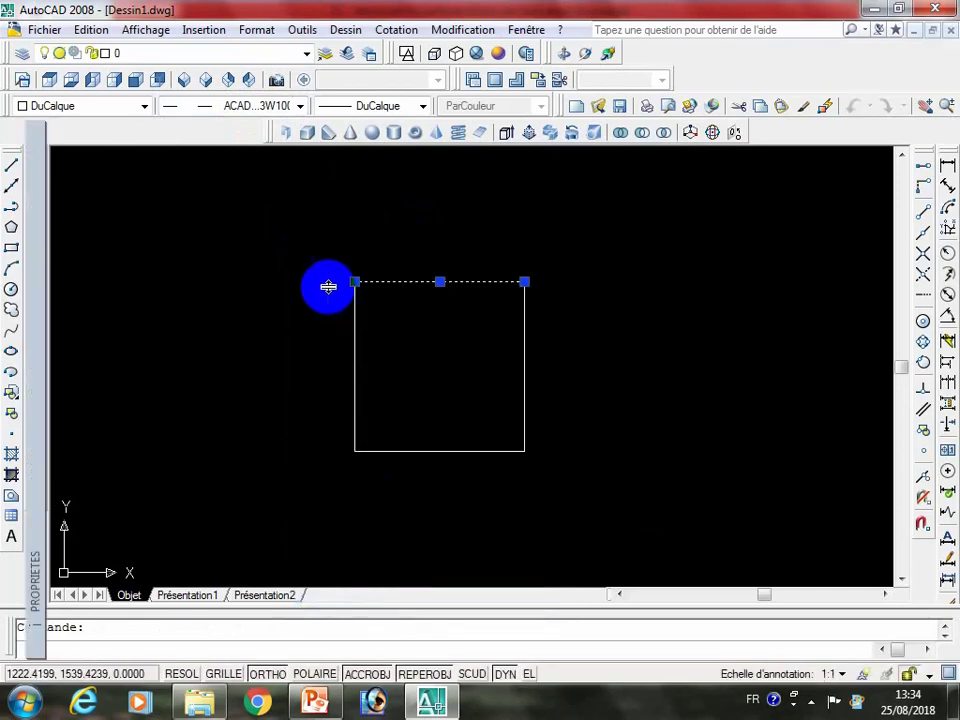
{"action": "left_click", "coordinate": [213, 259]}
{"action": "type", "text": "0.2"}
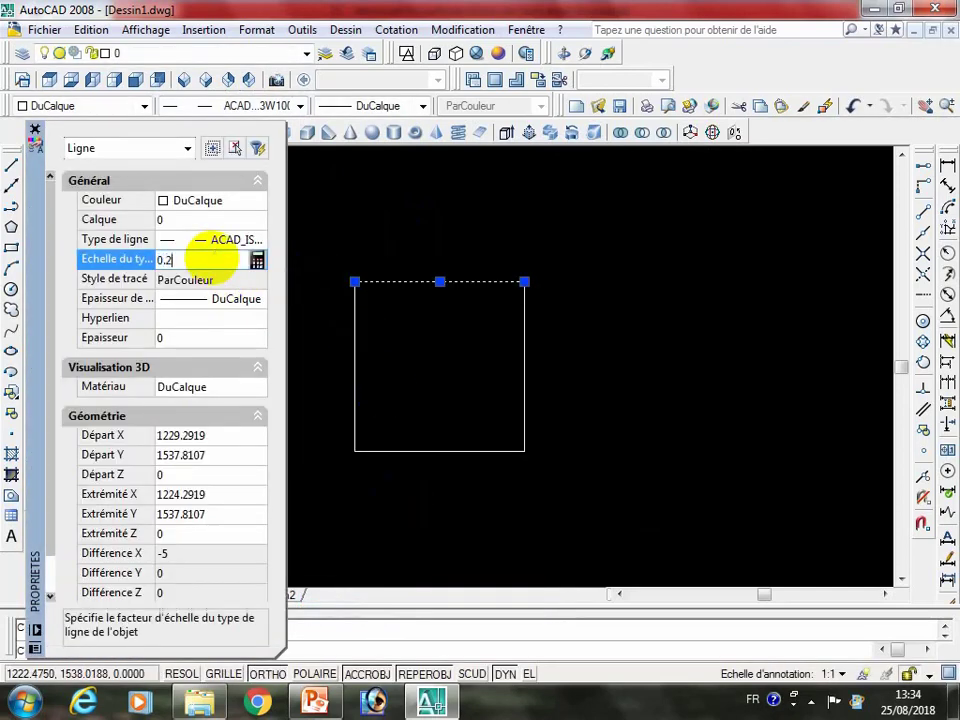
{"action": "key", "text": "Return"}
{"action": "left_click", "coordinate": [205, 200]}
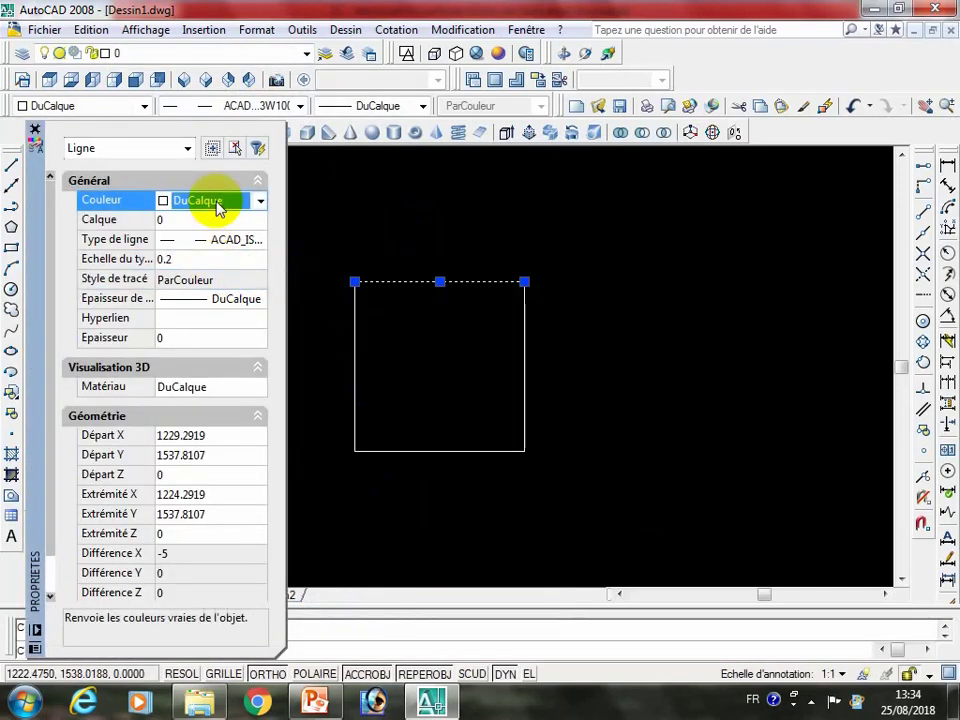
{"action": "left_click", "coordinate": [200, 202]}
{"action": "left_click", "coordinate": [185, 316]}
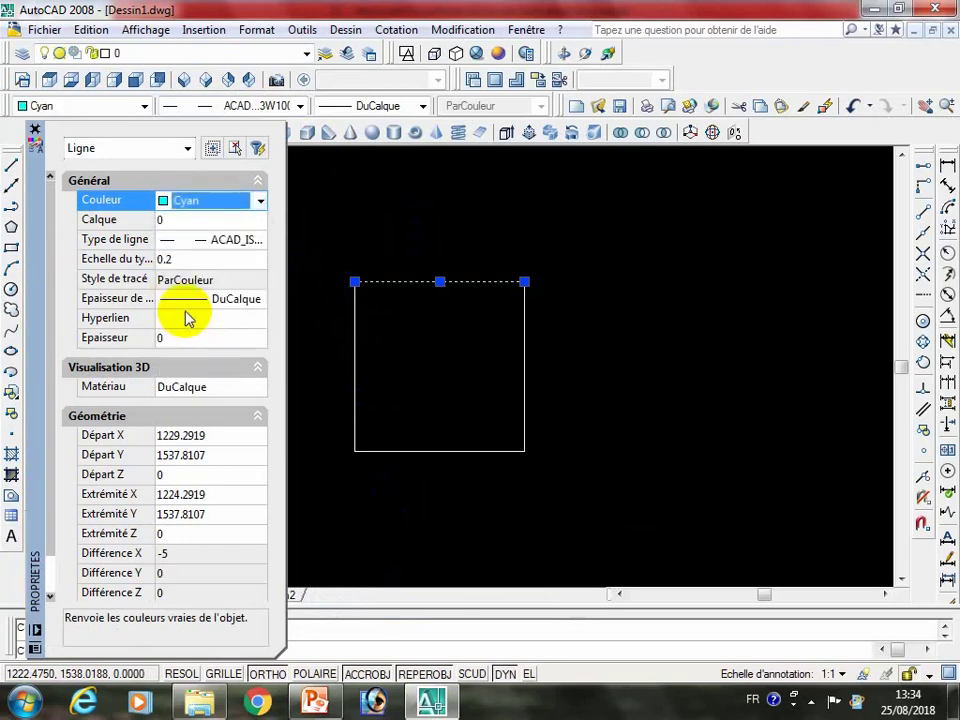
{"action": "left_click", "coordinate": [34, 133]}
{"action": "key", "text": "Escape"}
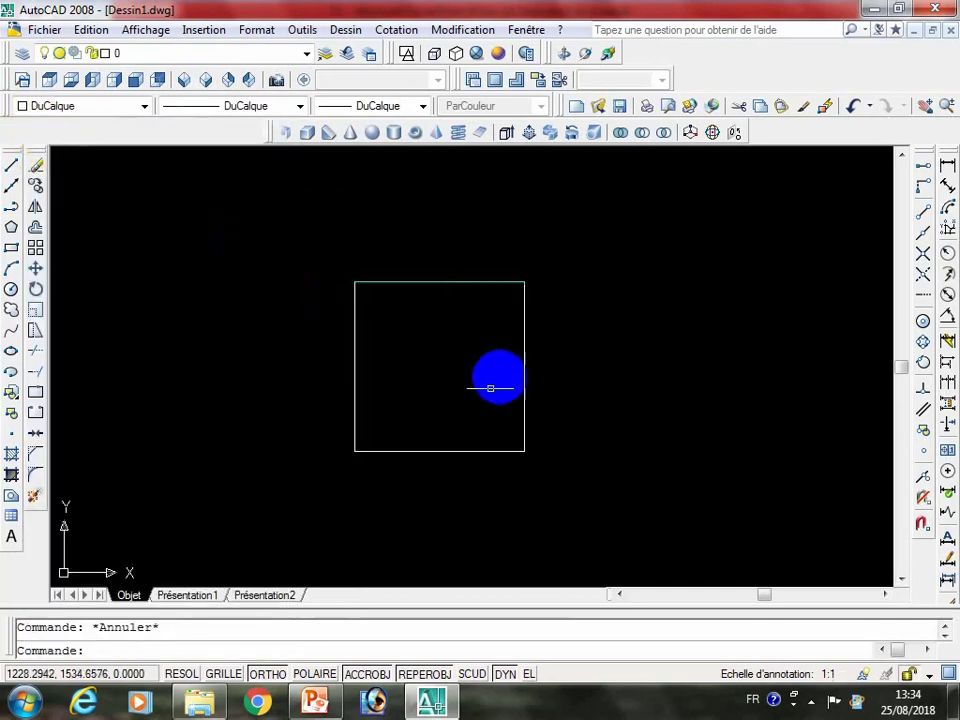
{"action": "middle_click_drag", "start_coordinate": [445, 295], "coordinate": [437, 328]}
{"action": "scroll", "coordinate": [437, 320], "scroll_direction": "up", "scroll_amount": 2}
{"action": "scroll", "coordinate": [430, 305], "scroll_direction": "down", "scroll_amount": 1}
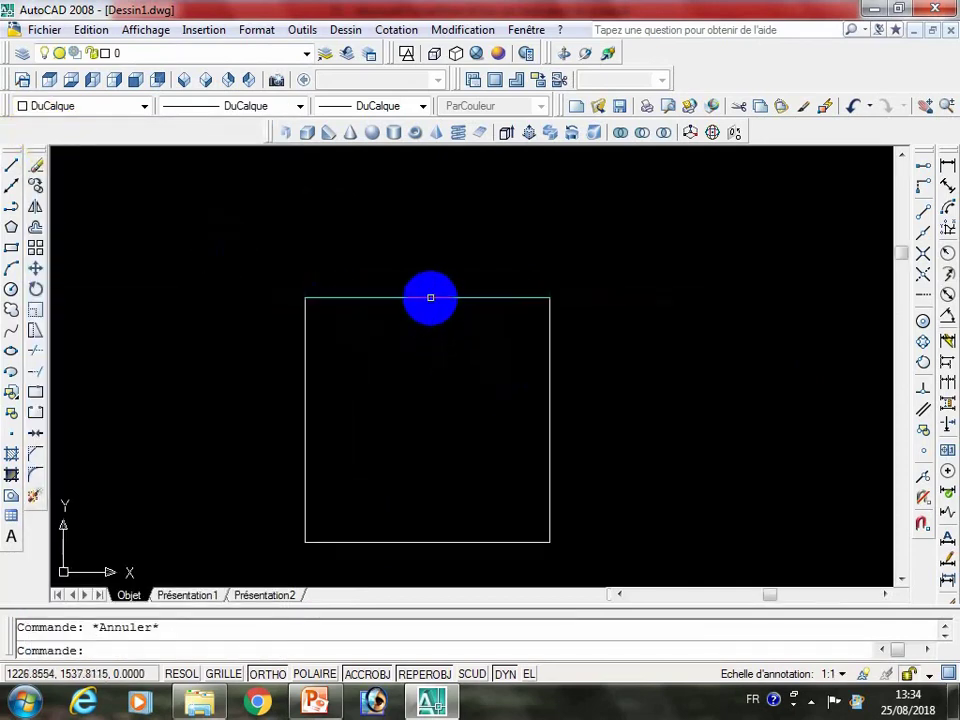
Step: Change the top edge's linetype scale to 2, then 0.01 so dashes show
{"action": "left_click", "coordinate": [430, 297]}
{"action": "right_click", "coordinate": [428, 296]}
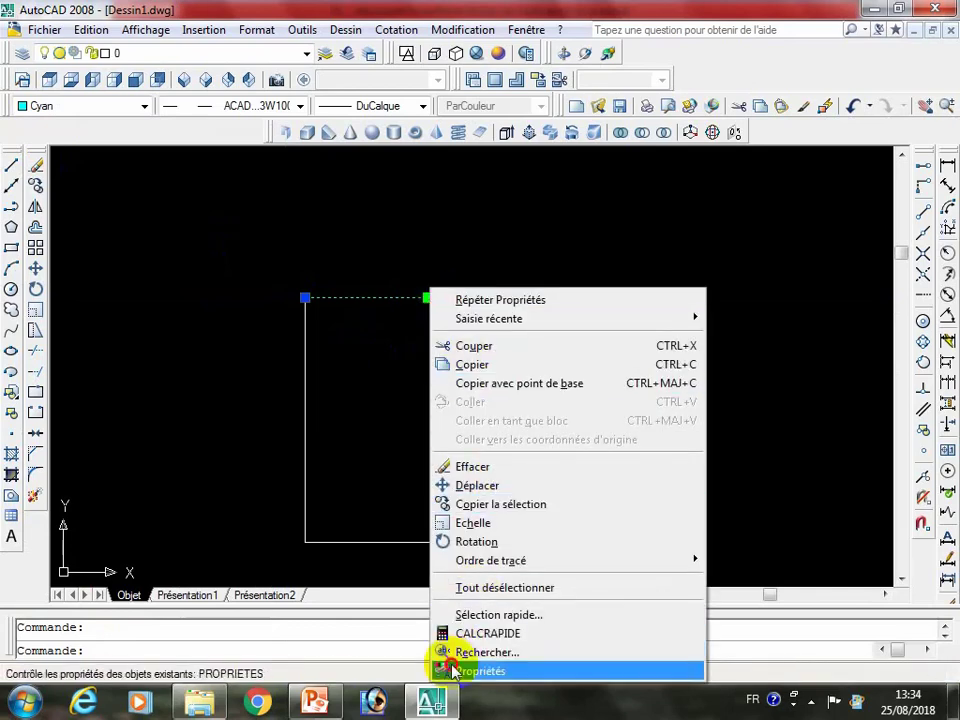
{"action": "left_click", "coordinate": [452, 670]}
{"action": "left_click", "coordinate": [197, 285]}
{"action": "type", "text": "2"}
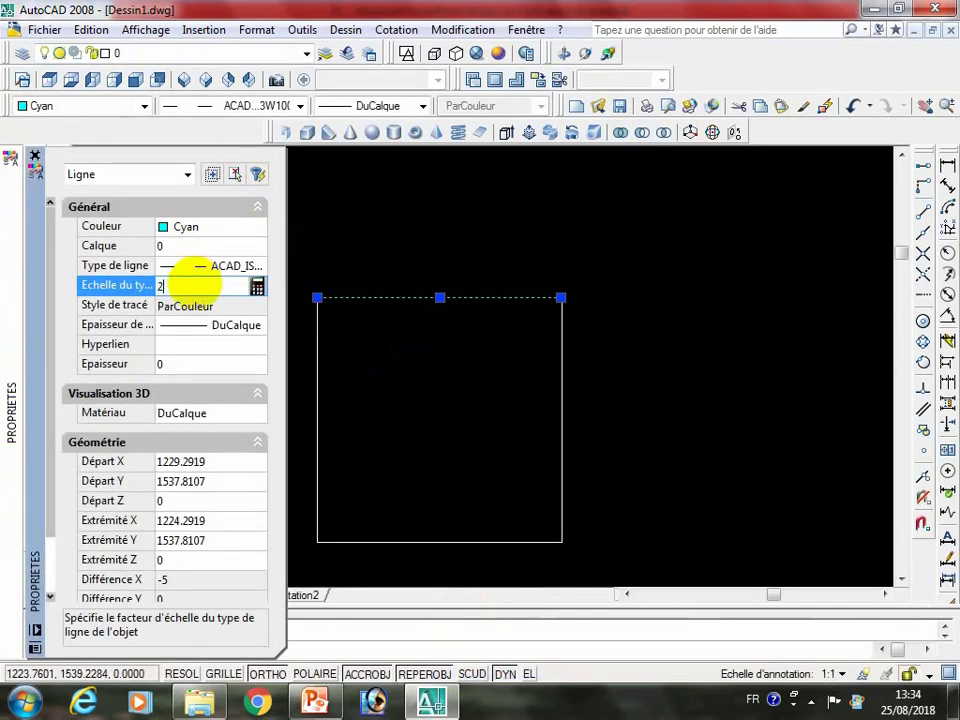
{"action": "key", "text": "Return"}
{"action": "left_click", "coordinate": [200, 286]}
{"action": "type", "text": "0.01"}
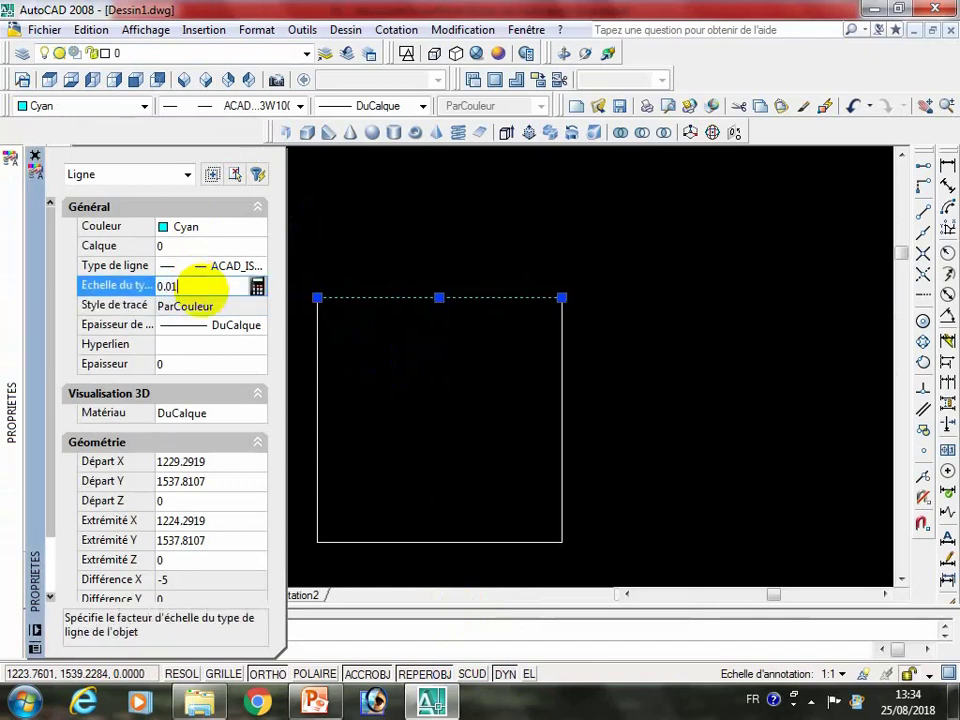
{"action": "key", "text": "Return"}
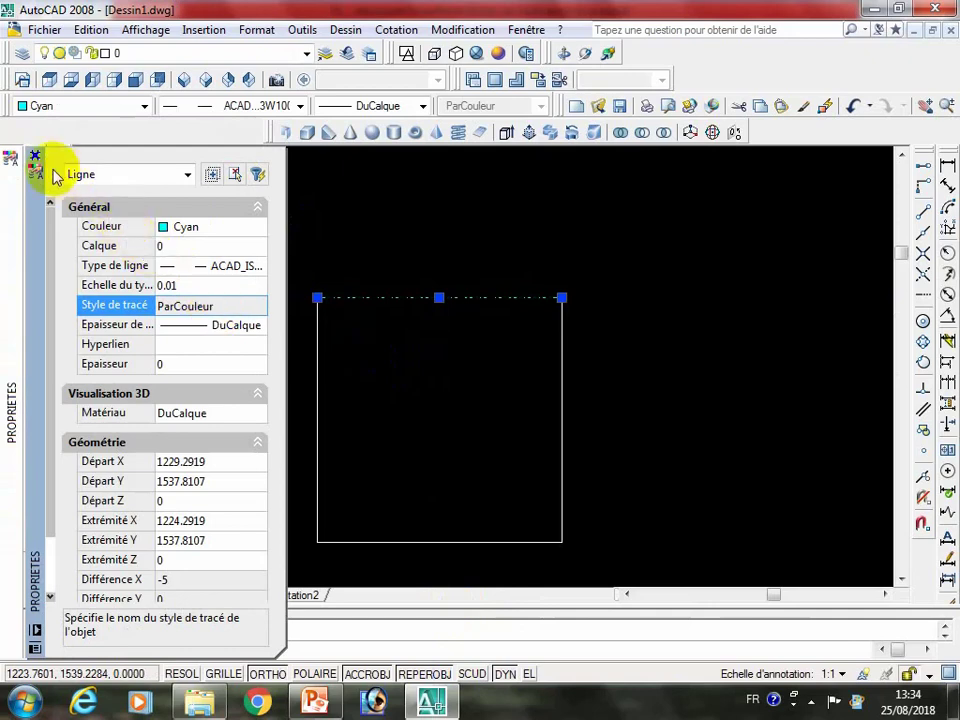
{"action": "left_click", "coordinate": [34, 156]}
Step: Match the top edge's cyan dashed style onto the right, bottom and left edges
{"action": "key", "text": "Escape"}
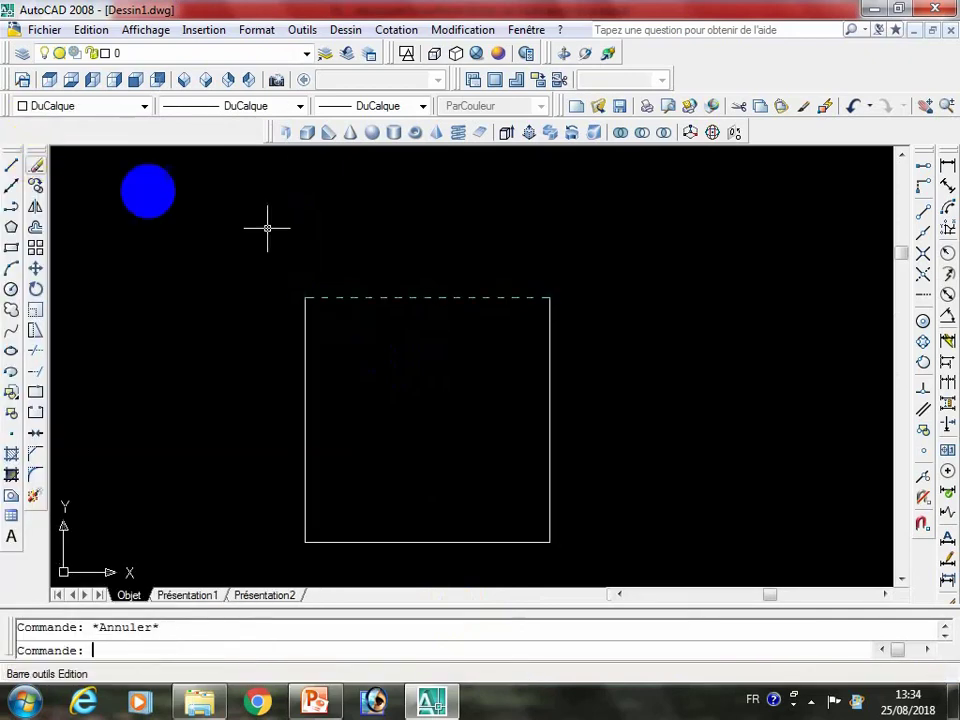
{"action": "middle_click_drag", "start_coordinate": [366, 235], "coordinate": [328, 208]}
{"action": "left_click", "coordinate": [460, 30]}
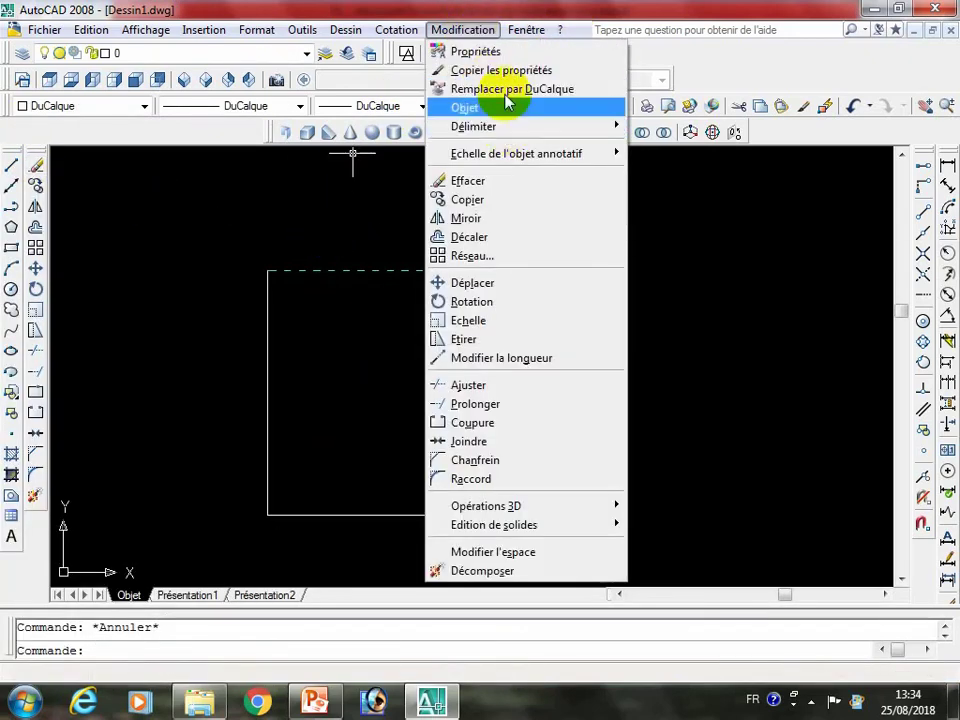
{"action": "left_click", "coordinate": [495, 69]}
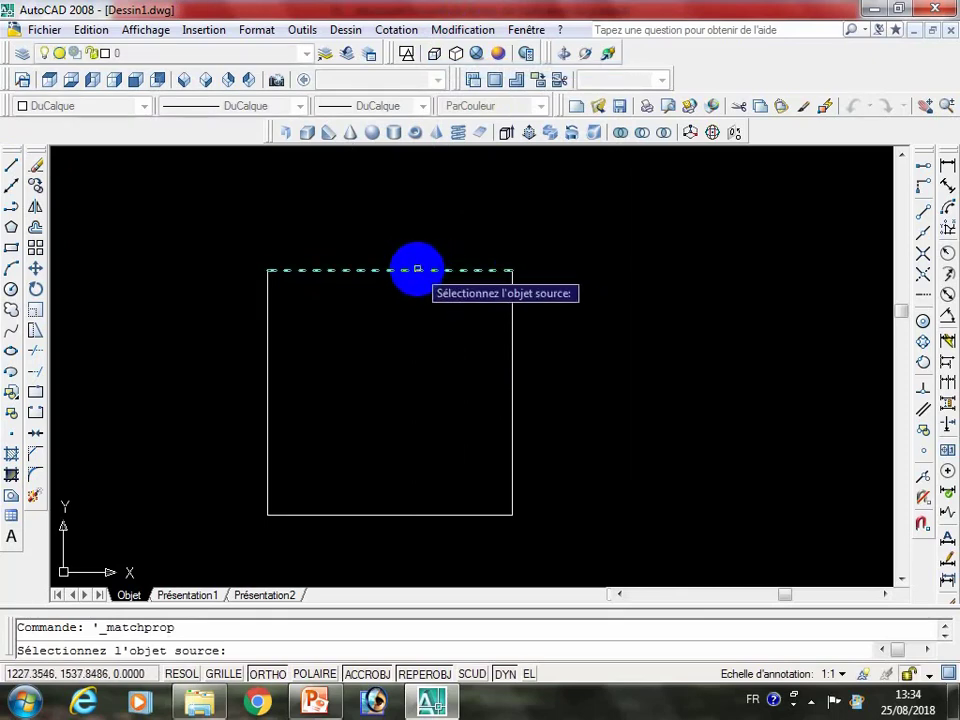
{"action": "left_click", "coordinate": [413, 268]}
{"action": "left_click", "coordinate": [512, 300]}
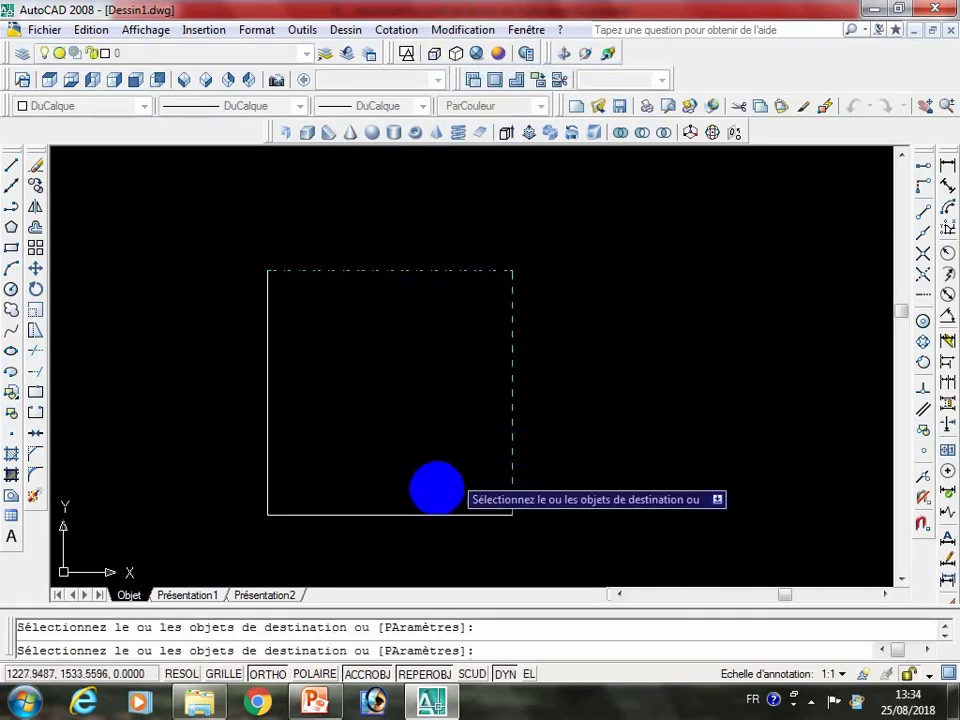
{"action": "left_click", "coordinate": [437, 515]}
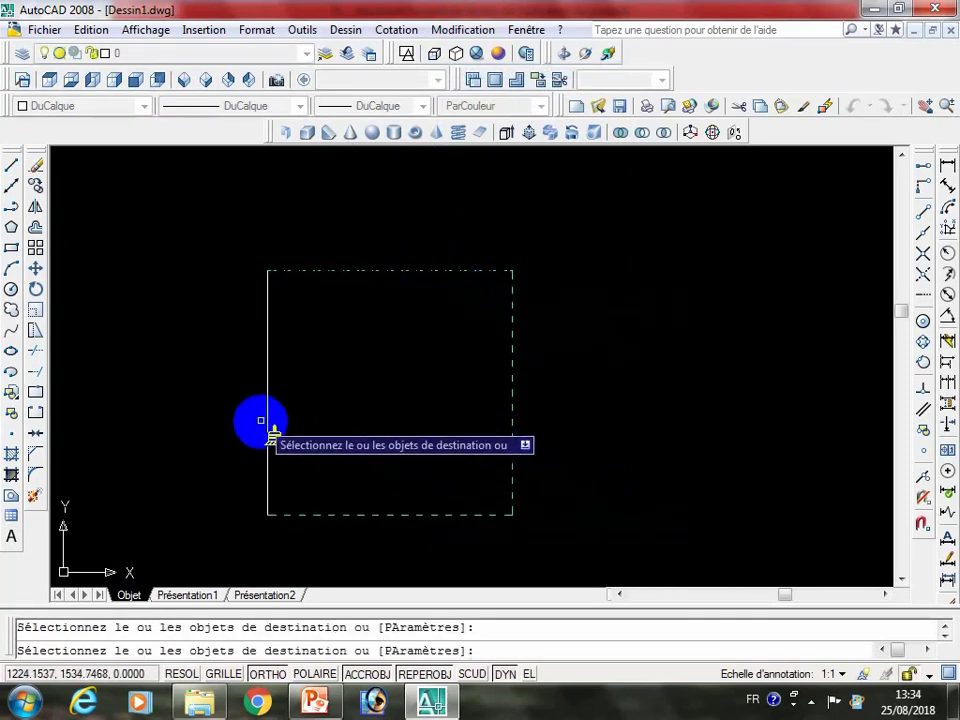
{"action": "left_click", "coordinate": [267, 421]}
{"action": "key", "text": "Escape"}
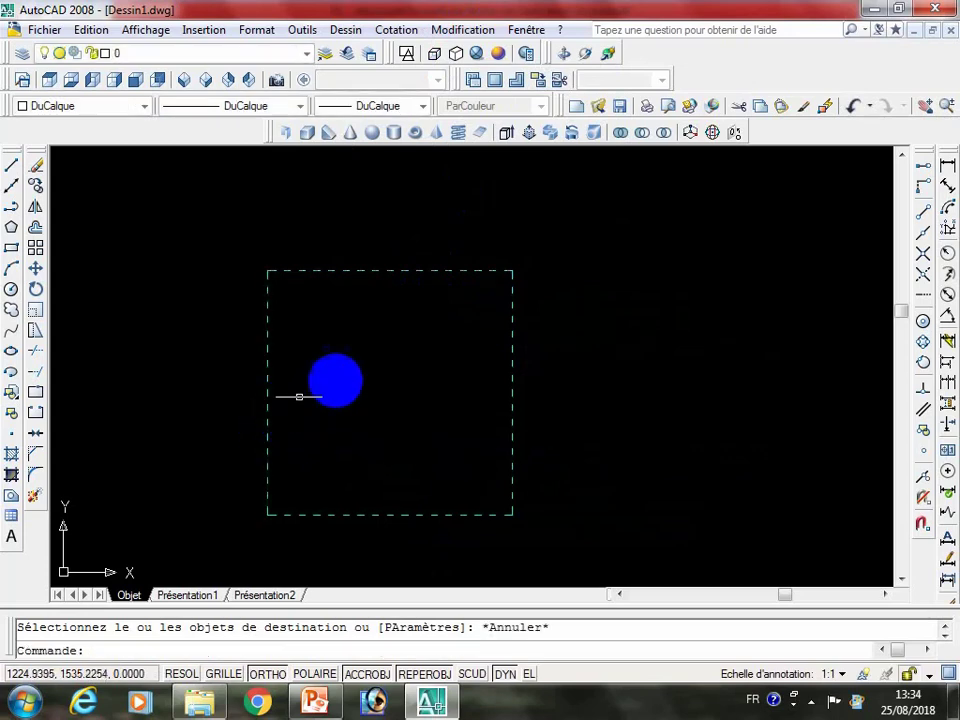
{"action": "middle_click_drag", "start_coordinate": [335, 380], "coordinate": [580, 347]}
{"action": "scroll", "coordinate": [411, 315], "scroll_direction": "down", "scroll_amount": 2}
{"action": "mouse_move", "coordinate": [411, 315]}
{"action": "middle_mouse_down"}
{"action": "mouse_move", "coordinate": [373, 293]}
{"action": "mouse_move", "coordinate": [321, 292]}
{"action": "middle_mouse_up"}
Step: Draw a square with 0.6-unit sides to the right of the dashed square
{"action": "scroll", "coordinate": [338, 297], "scroll_direction": "up", "scroll_amount": 2}
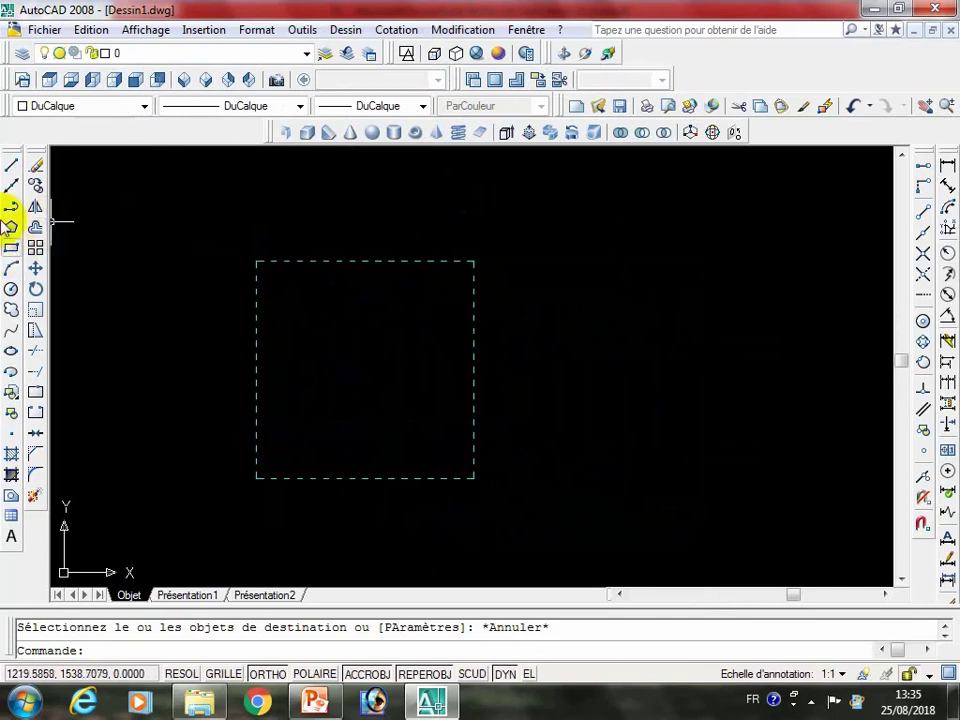
{"action": "left_click", "coordinate": [11, 165]}
{"action": "middle_click_drag", "start_coordinate": [455, 318], "coordinate": [448, 324]}
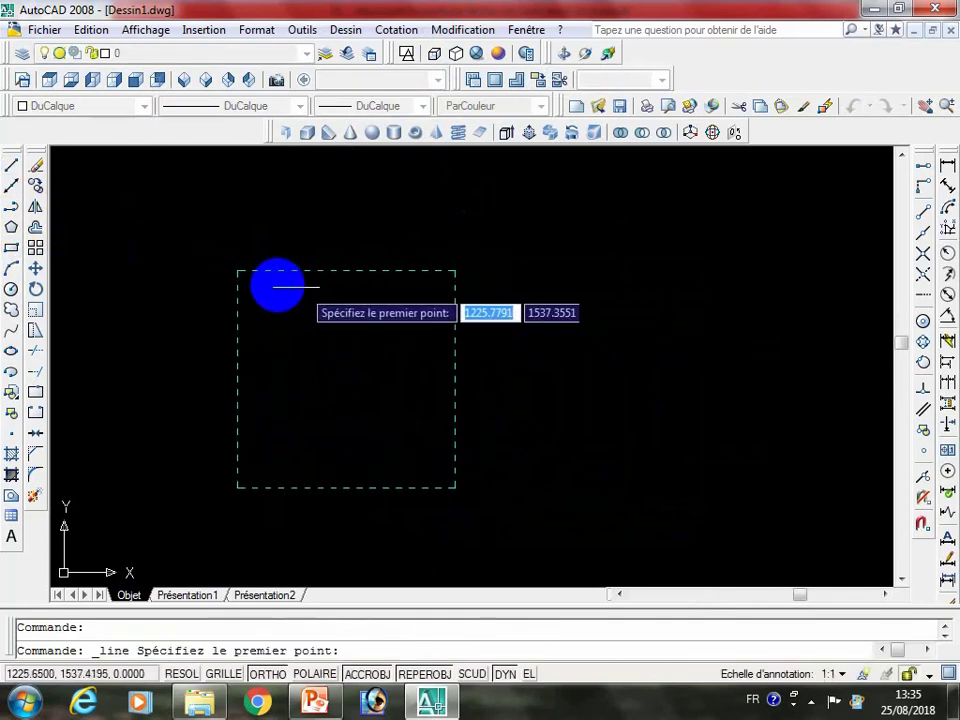
{"action": "left_click", "coordinate": [587, 253]}
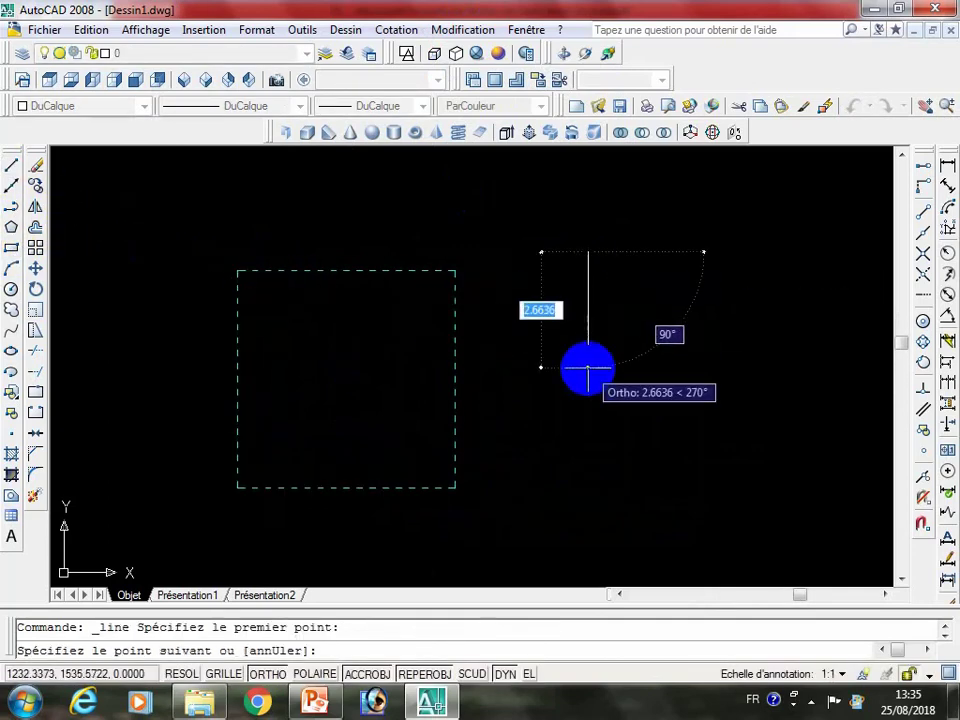
{"action": "type", "text": "0.6"}
{"action": "key", "text": "Return"}
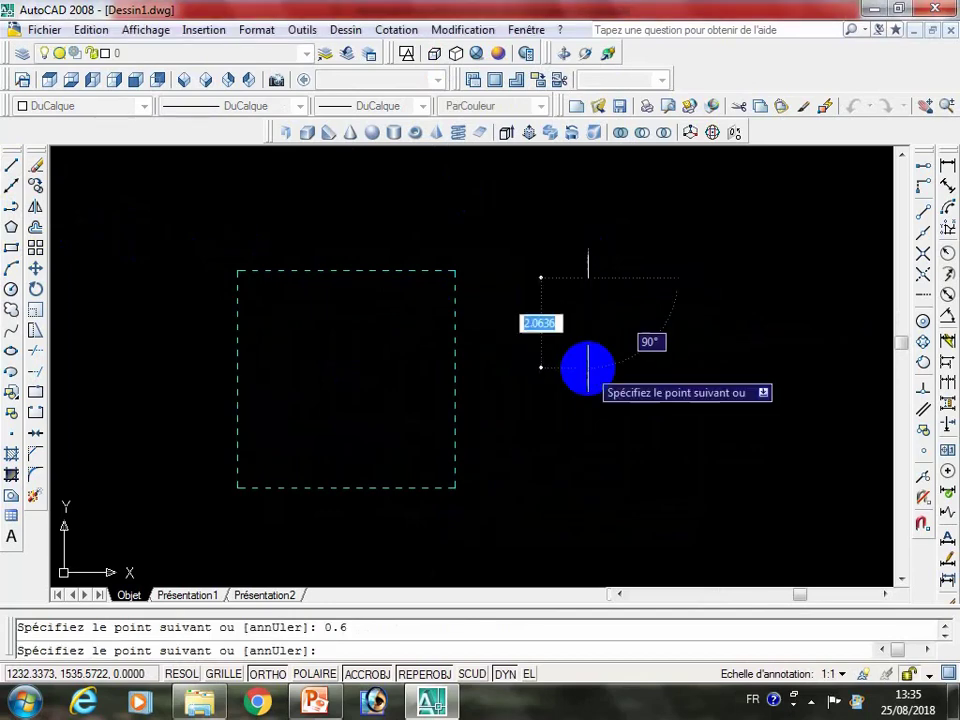
{"action": "type", "text": "0.6"}
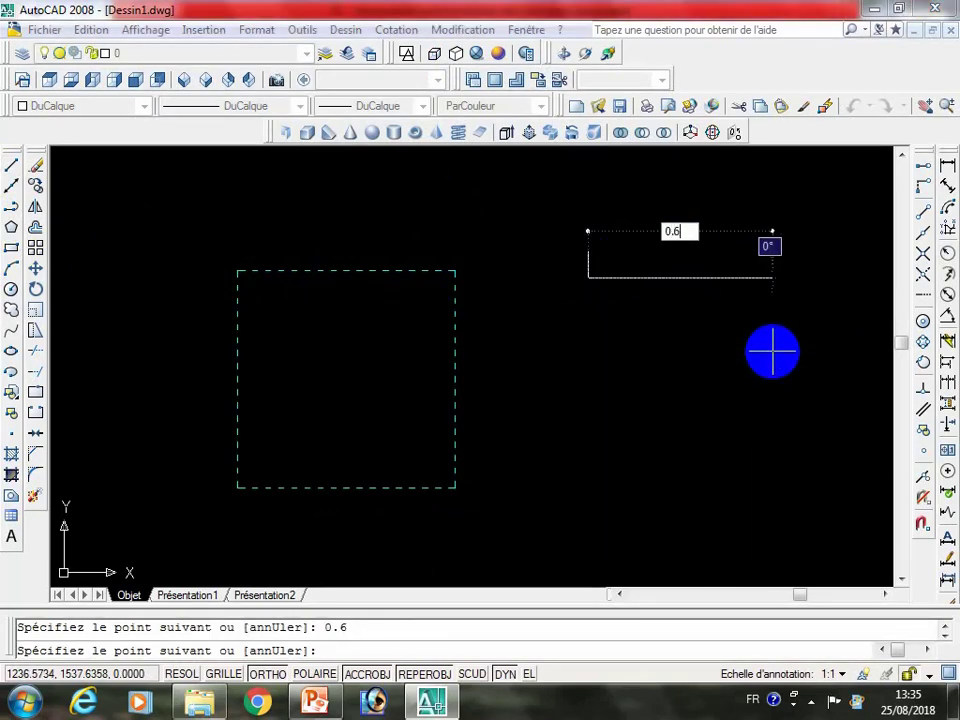
{"action": "key", "text": "Return"}
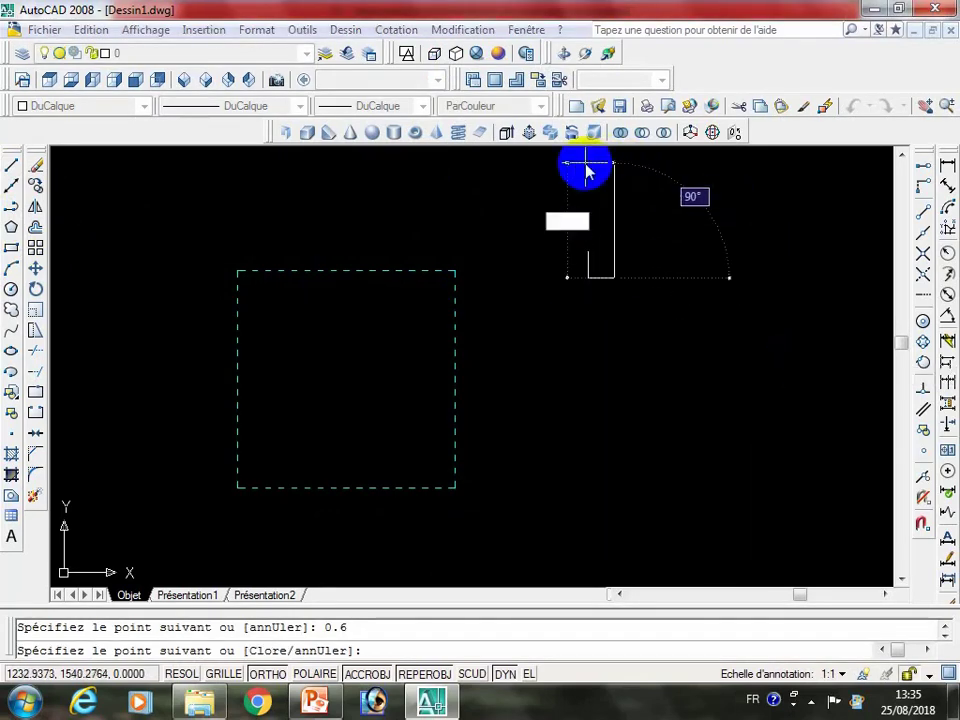
{"action": "type", "text": "0.6"}
{"action": "key", "text": "Return"}
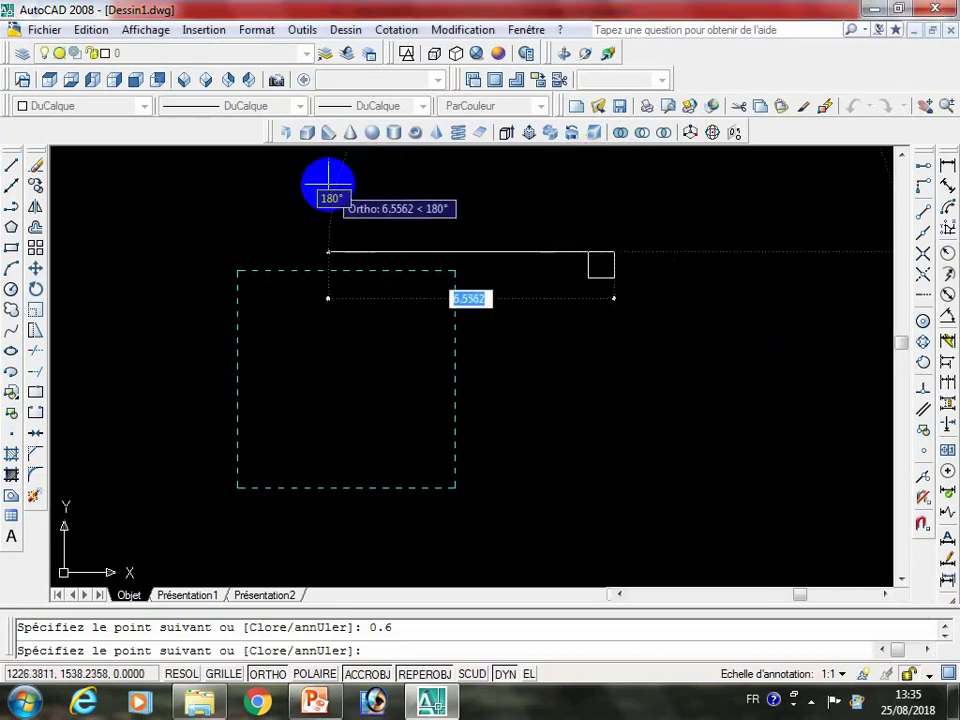
{"action": "key", "text": "Return"}
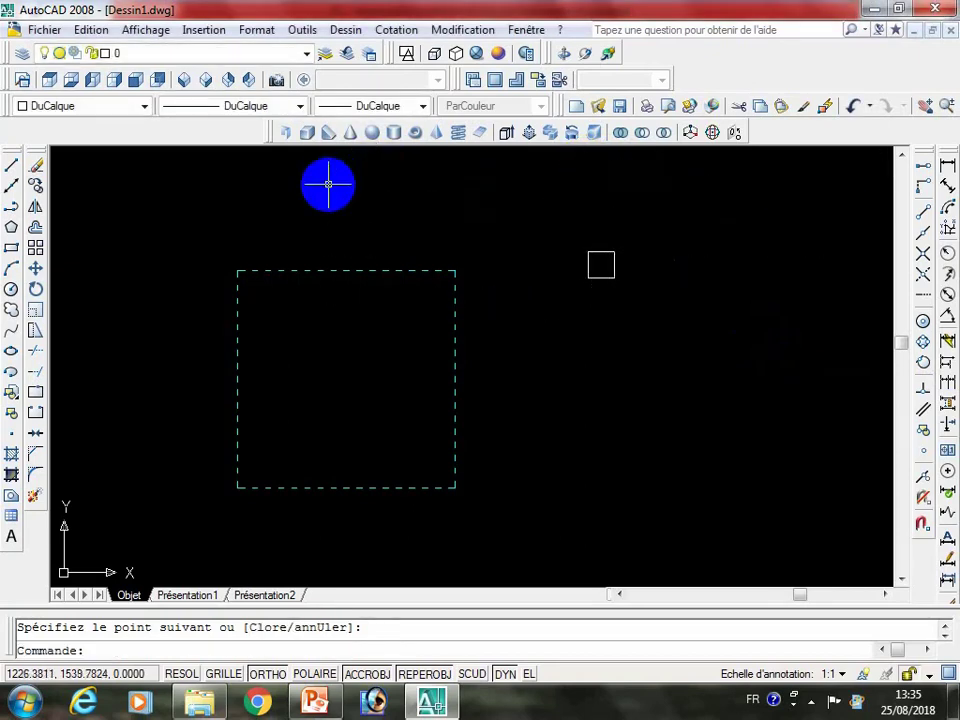
Step: Draw a diagonal line corner to corner across the small square
{"action": "left_click", "coordinate": [11, 165]}
{"action": "left_click", "coordinate": [587, 252]}
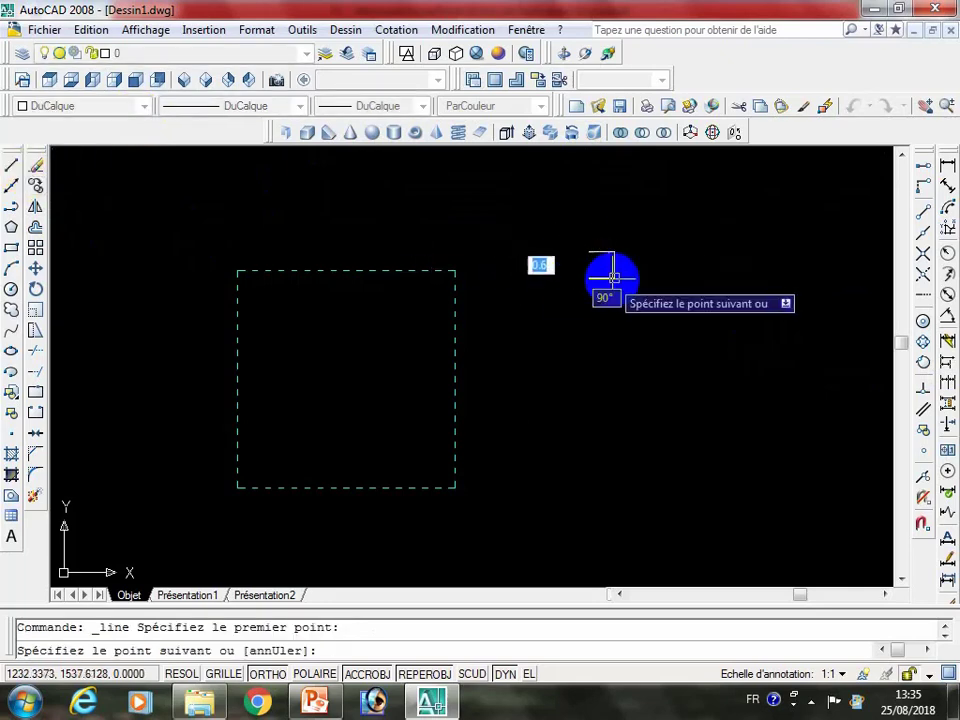
{"action": "left_click", "coordinate": [613, 278]}
{"action": "key", "text": "Escape"}
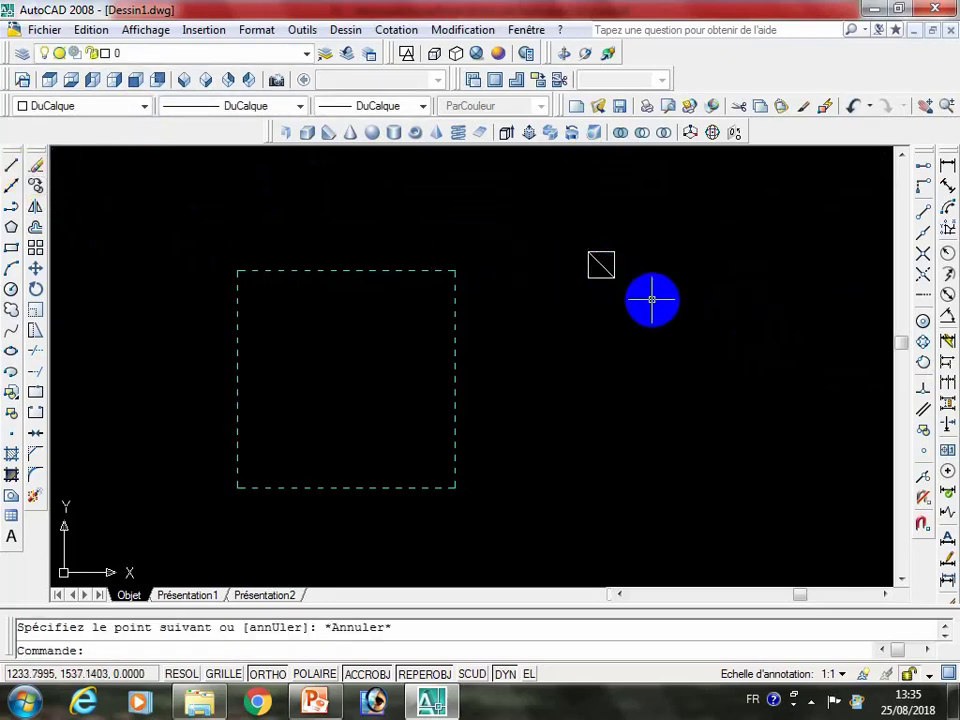
Step: Try converting the small square's lines to regions, then undo the attempt
{"action": "left_click", "coordinate": [11, 495]}
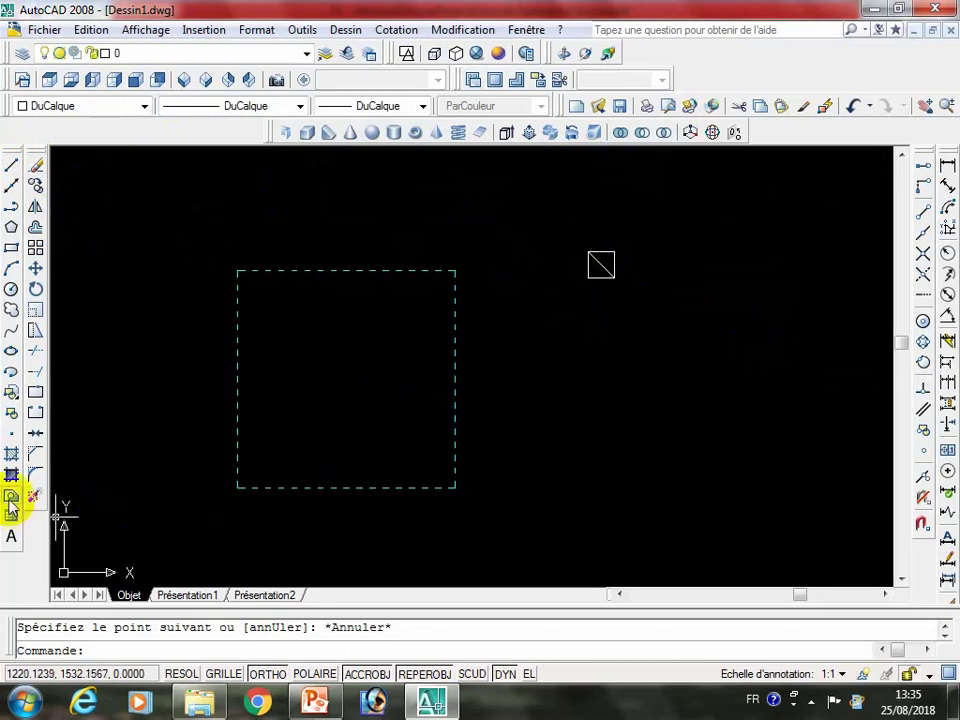
{"action": "left_click", "coordinate": [563, 221]}
{"action": "left_click", "coordinate": [600, 276]}
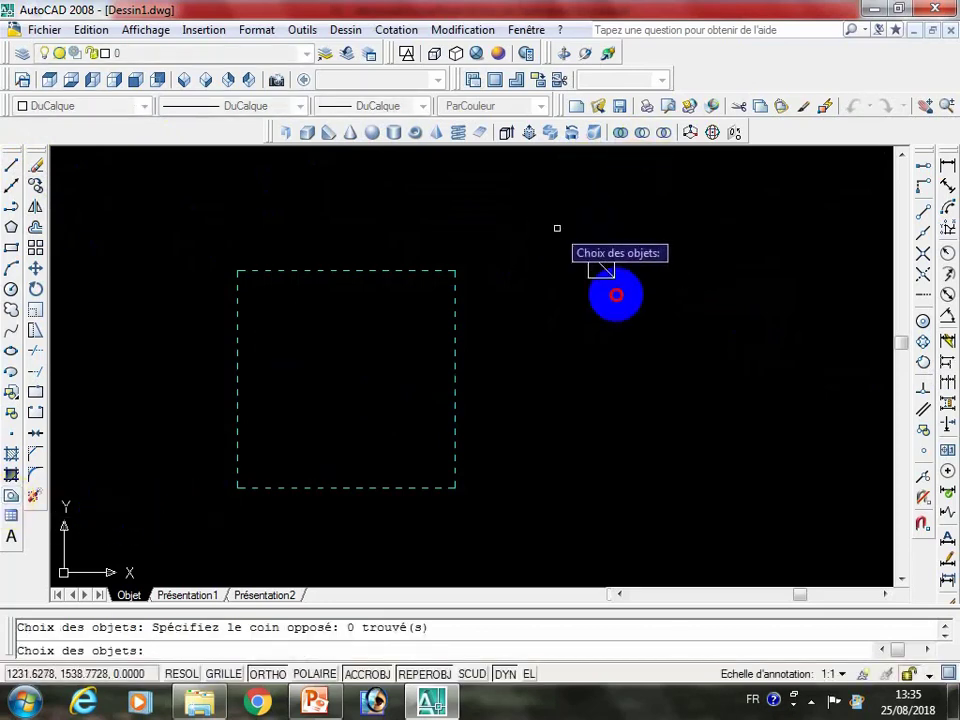
{"action": "left_click", "coordinate": [642, 311]}
{"action": "left_click", "coordinate": [546, 204]}
{"action": "key", "text": "Return"}
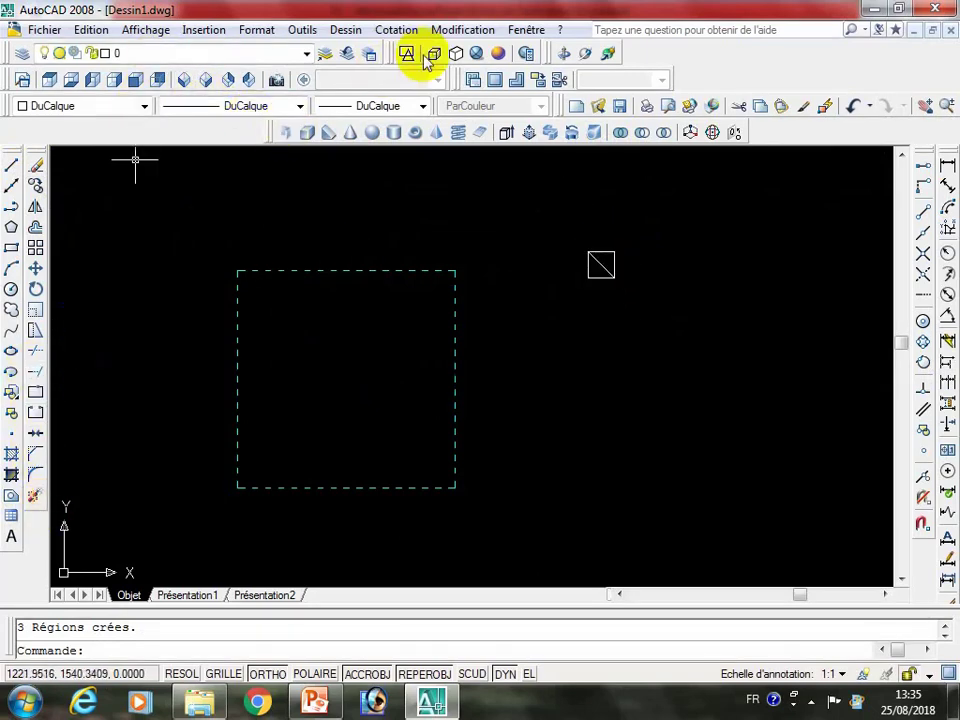
{"action": "key", "text": "Escape"}
{"action": "left_click_drag", "start_coordinate": [570, 222], "coordinate": [625, 297]}
{"action": "left_click", "coordinate": [625, 298]}
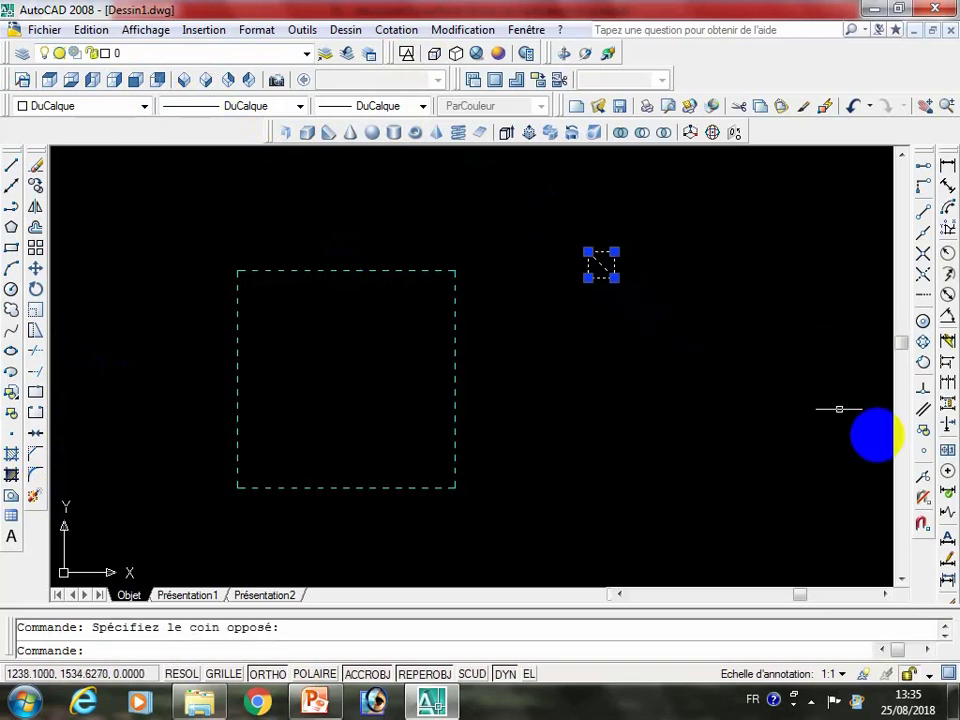
{"action": "left_click", "coordinate": [55, 495]}
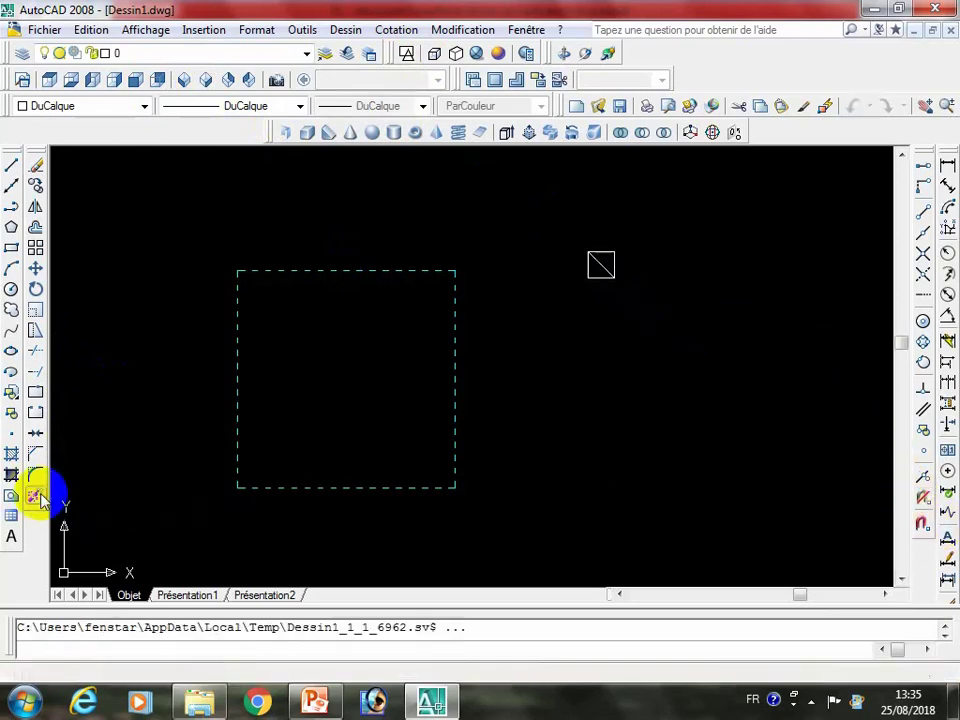
Step: Convert the small square and its diagonal into regions, six created
{"action": "left_click", "coordinate": [11, 500]}
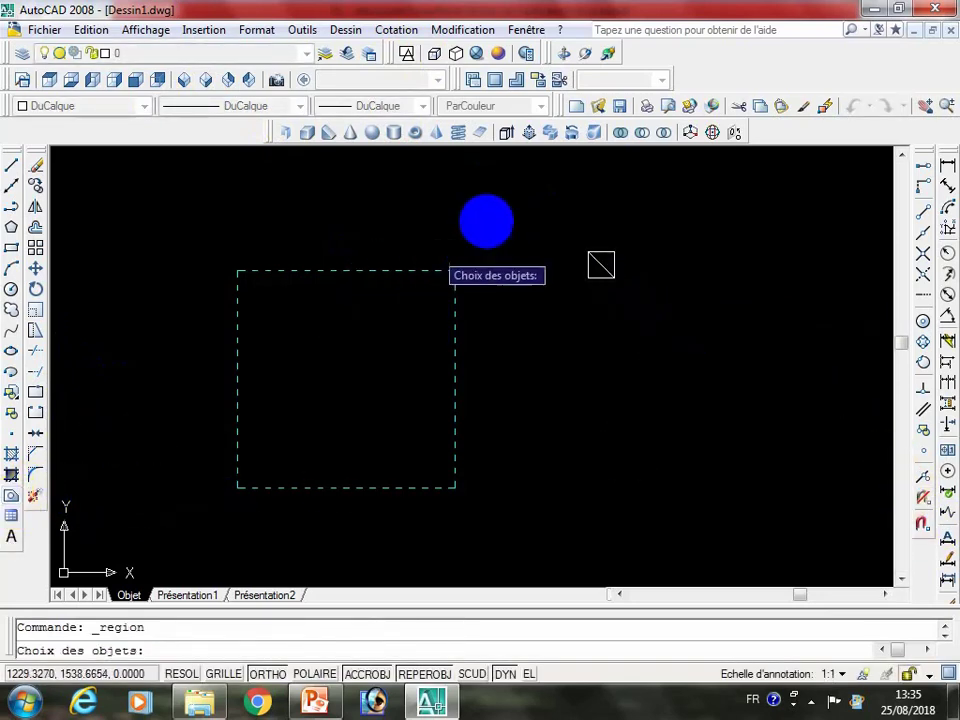
{"action": "left_click", "coordinate": [536, 206]}
{"action": "left_click", "coordinate": [645, 322]}
{"action": "key", "text": "Return"}
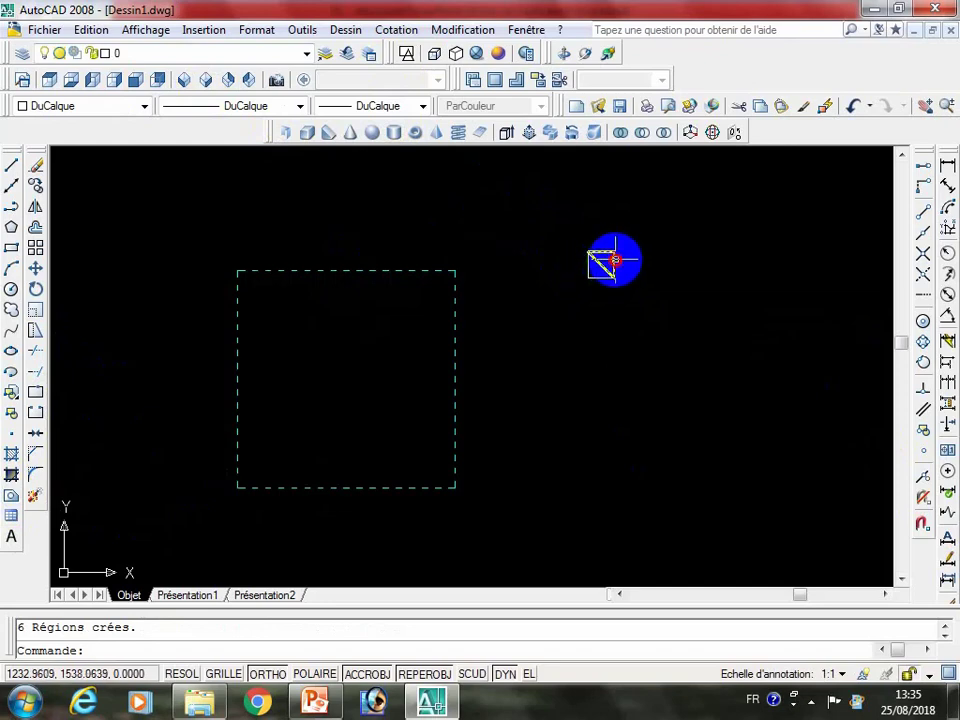
Step: Erase two leftover objects in the small square and cancel a started line
{"action": "key", "text": "Delete"}
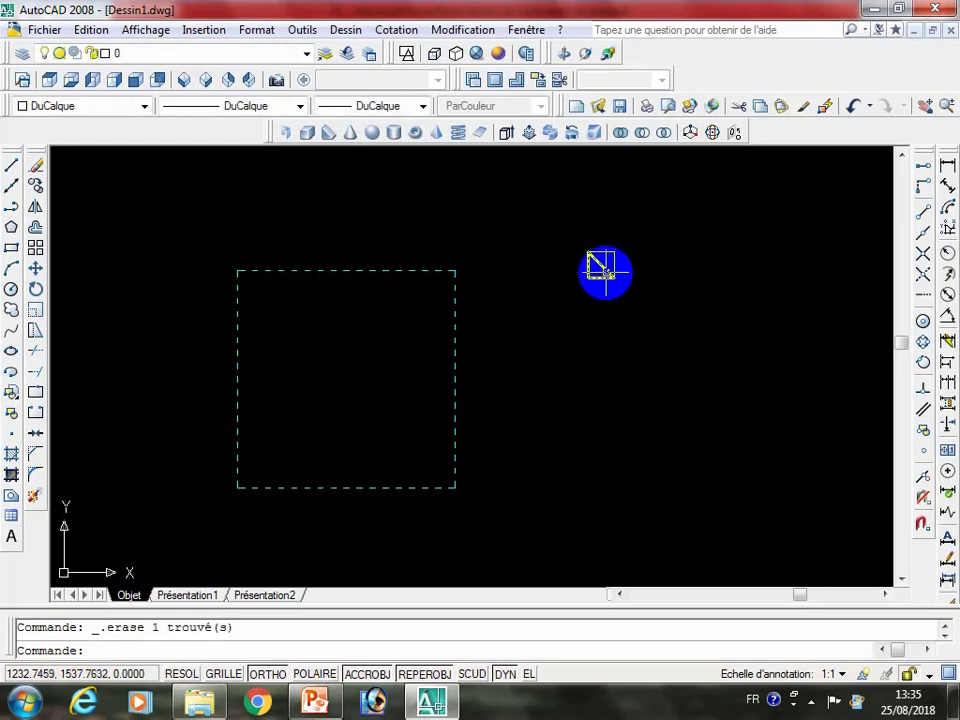
{"action": "key", "text": "Delete"}
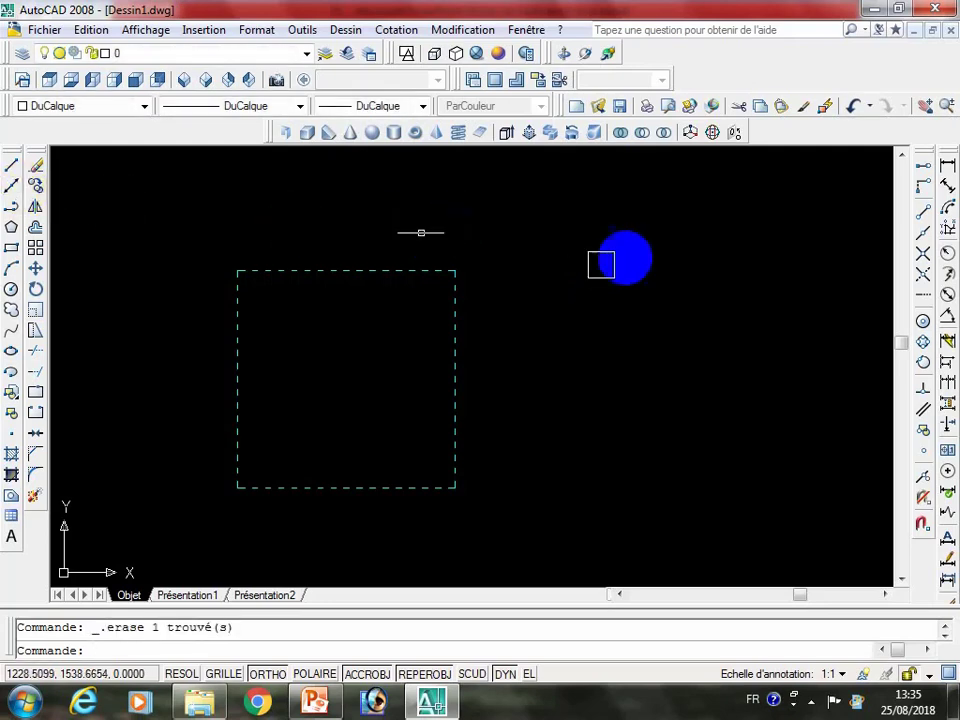
{"action": "left_click", "coordinate": [12, 165]}
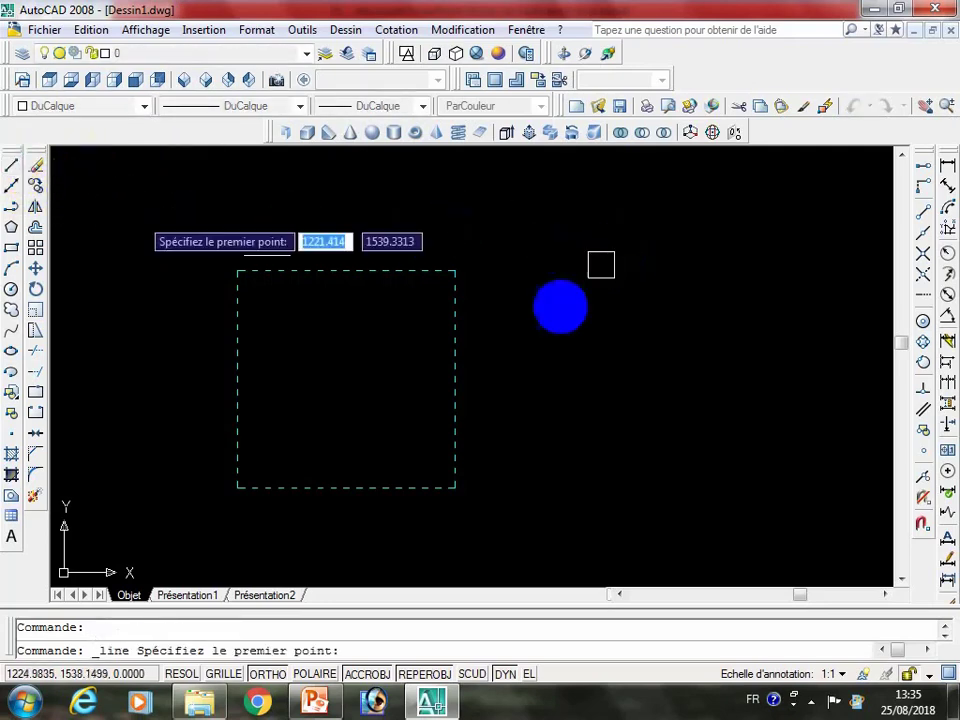
{"action": "left_click", "coordinate": [588, 251]}
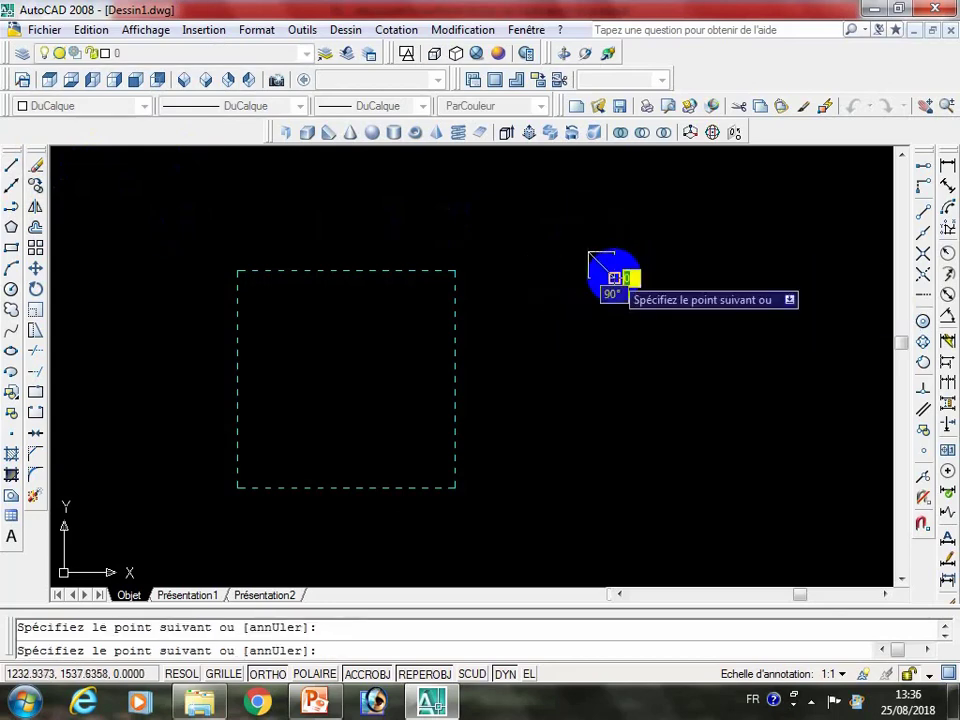
{"action": "key", "text": "Escape"}
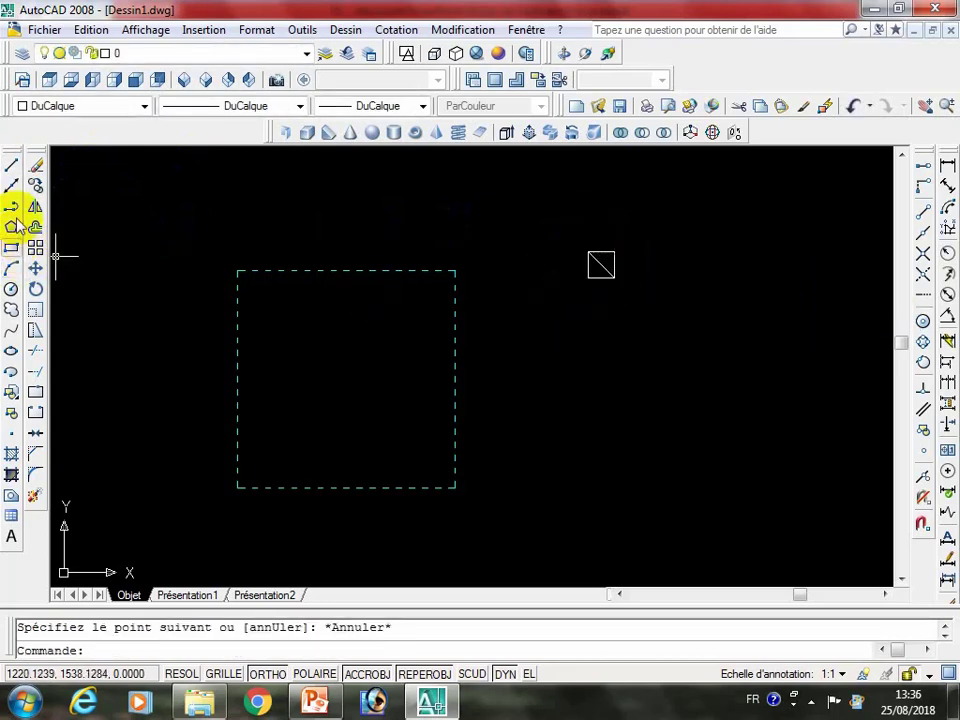
Step: Move the small crossed square onto the dashed outline's top-left corner
{"action": "left_click", "coordinate": [35, 268]}
{"action": "left_click", "coordinate": [530, 228]}
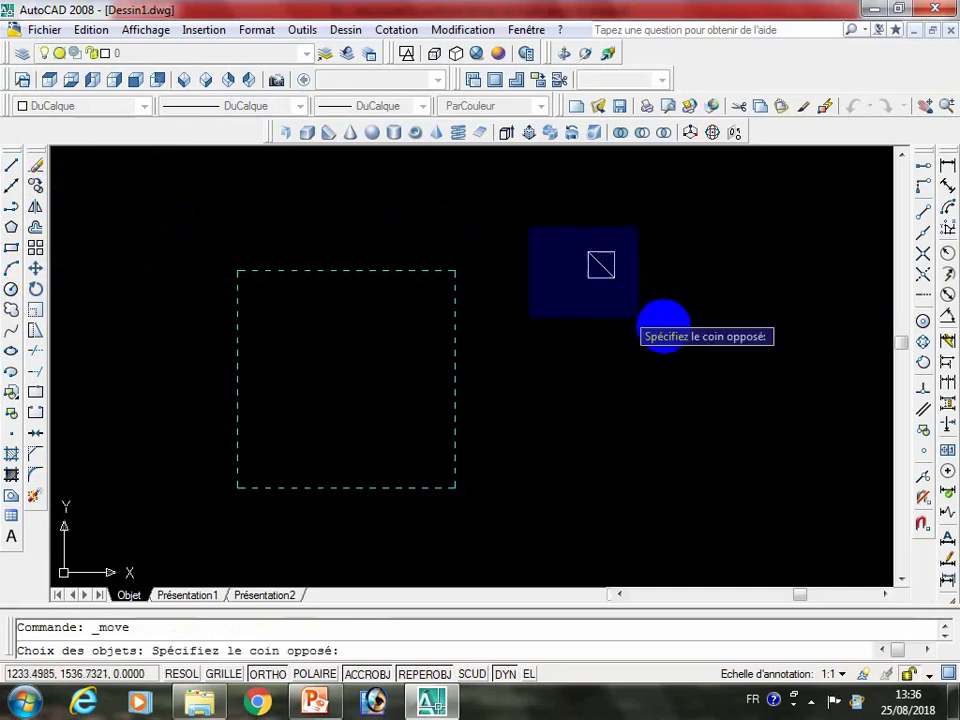
{"action": "left_click", "coordinate": [662, 319]}
{"action": "key", "text": "Return"}
{"action": "left_click", "coordinate": [600, 264]}
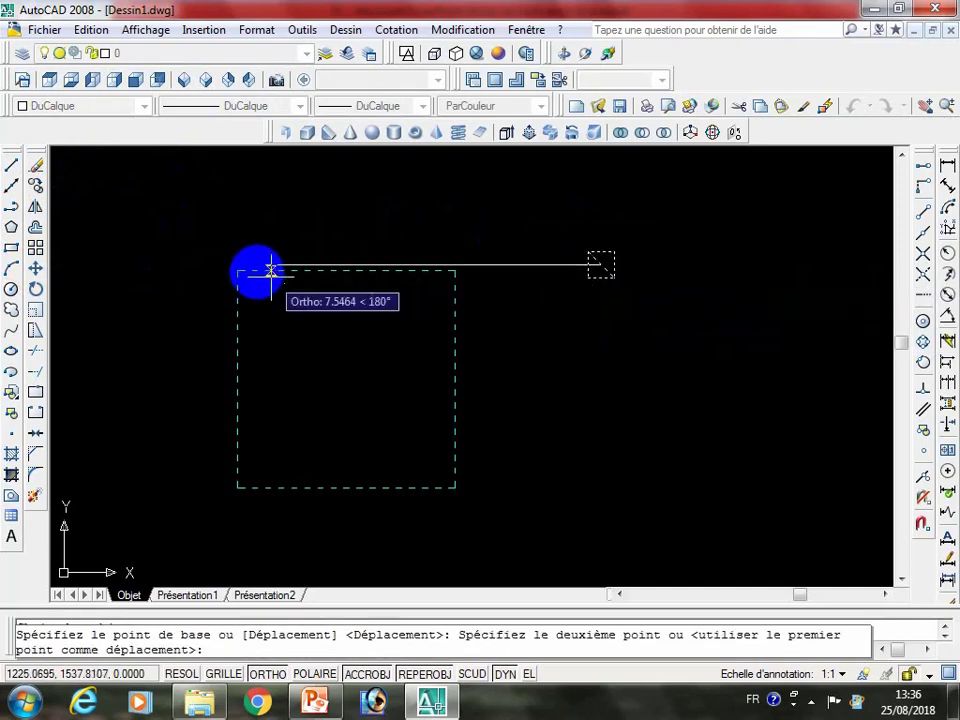
{"action": "left_click", "coordinate": [235, 267]}
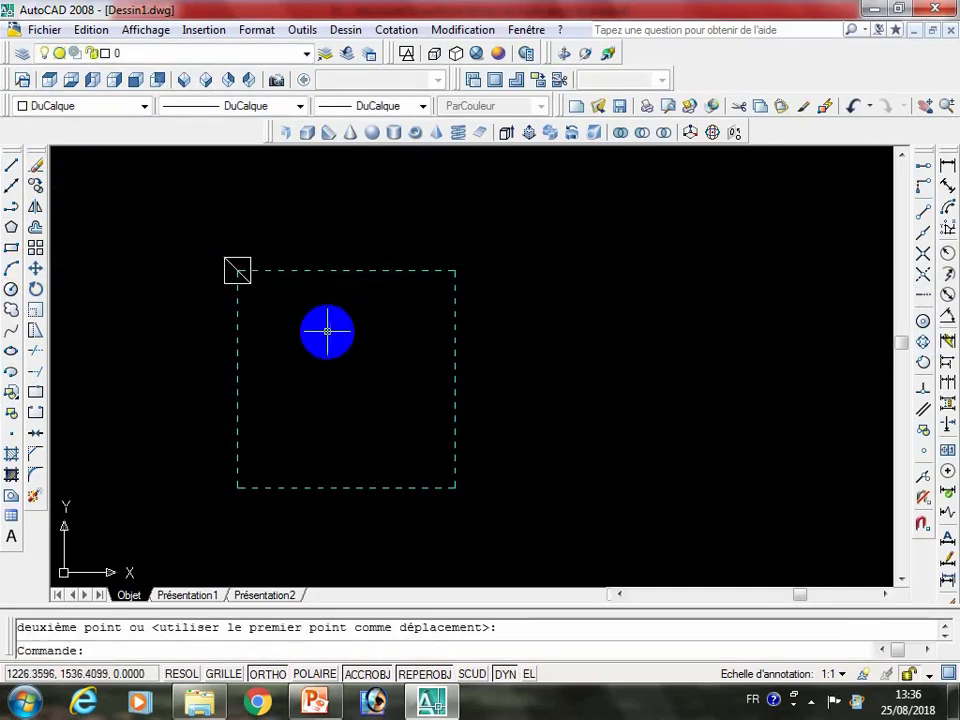
{"action": "key", "text": "Escape"}
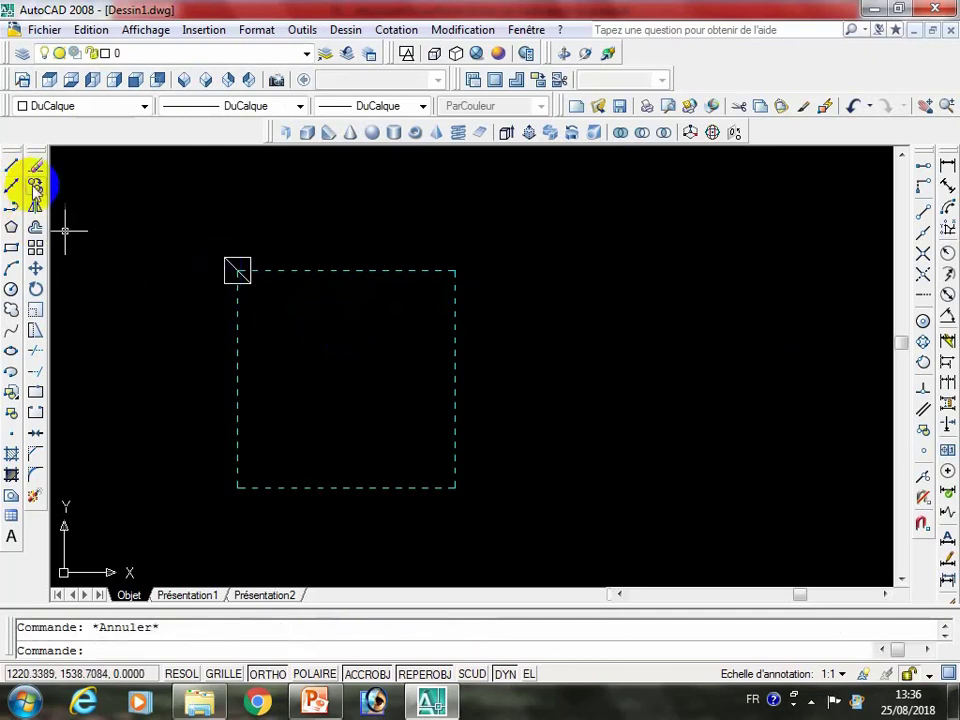
Step: Copy the small square to the outline's top-right, bottom-right and bottom-left corners
{"action": "left_click", "coordinate": [35, 185]}
{"action": "left_click", "coordinate": [189, 242]}
{"action": "left_click", "coordinate": [257, 289]}
{"action": "key", "text": "Return"}
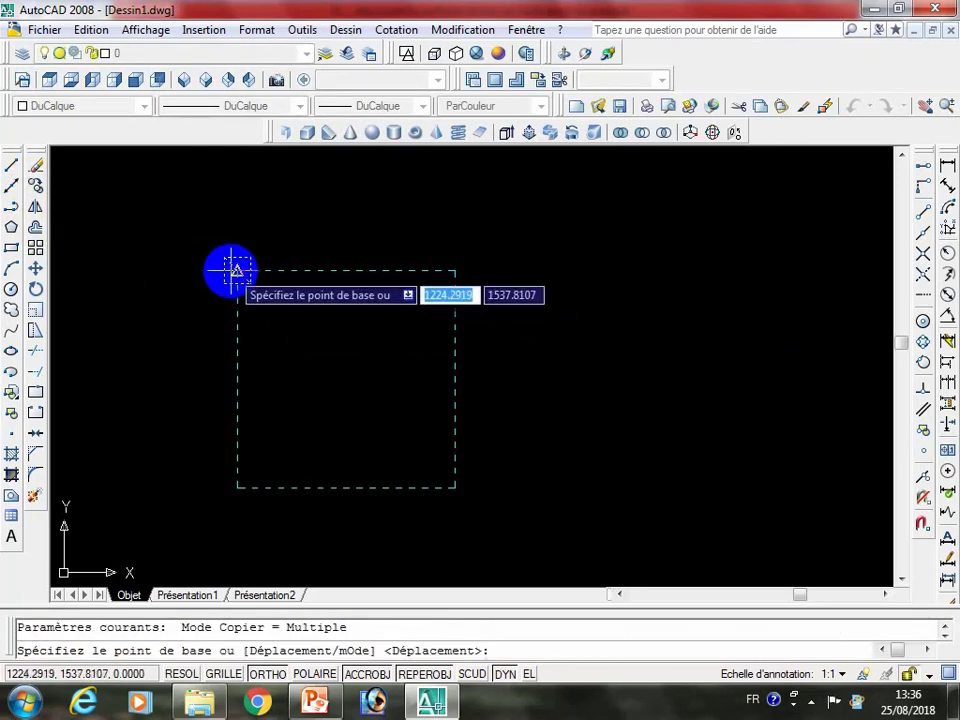
{"action": "left_click", "coordinate": [236, 270]}
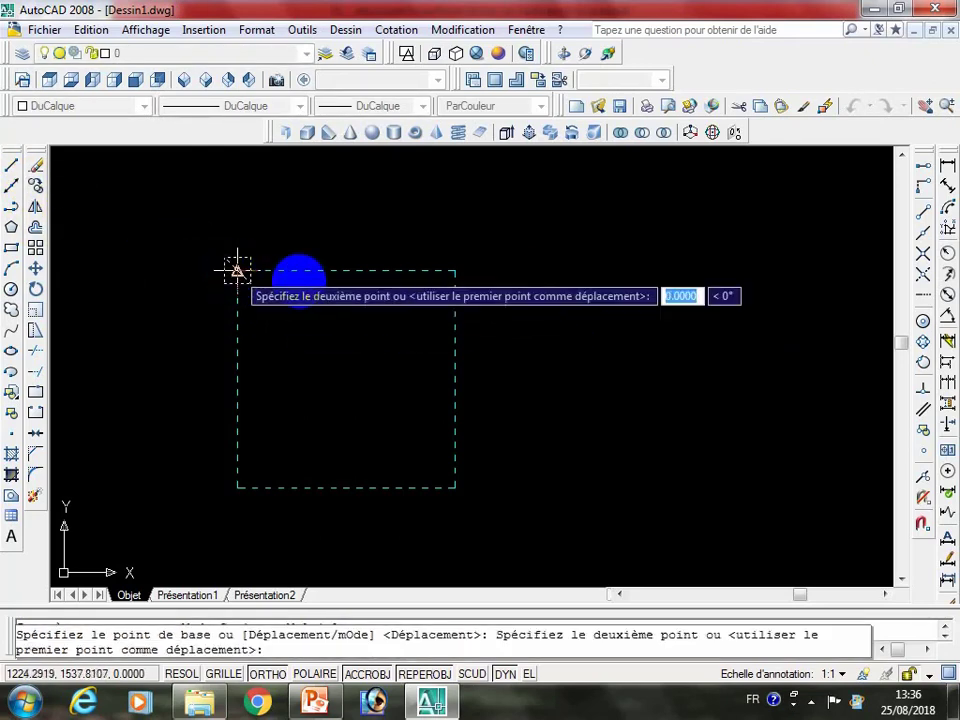
{"action": "left_click", "coordinate": [455, 270]}
{"action": "left_click", "coordinate": [455, 488]}
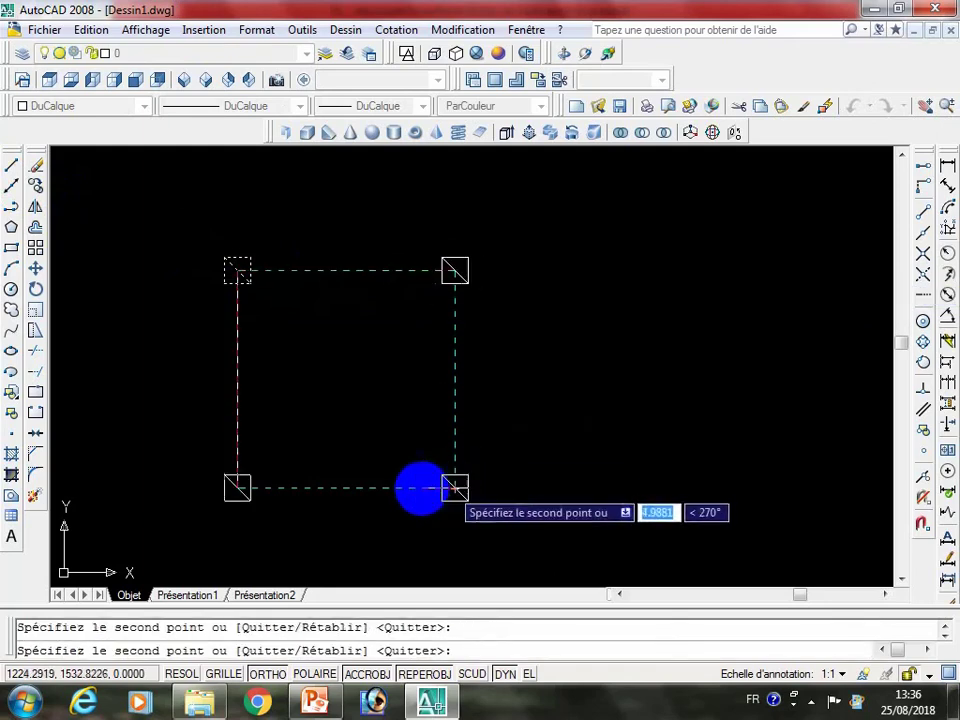
{"action": "left_click", "coordinate": [237, 488]}
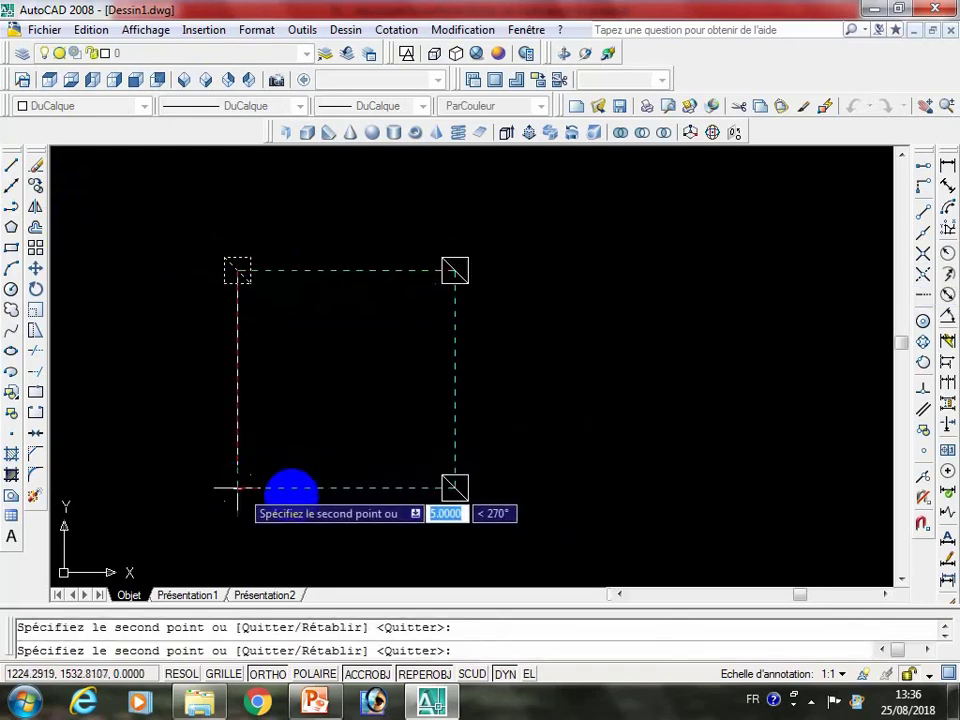
{"action": "key", "text": "Escape"}
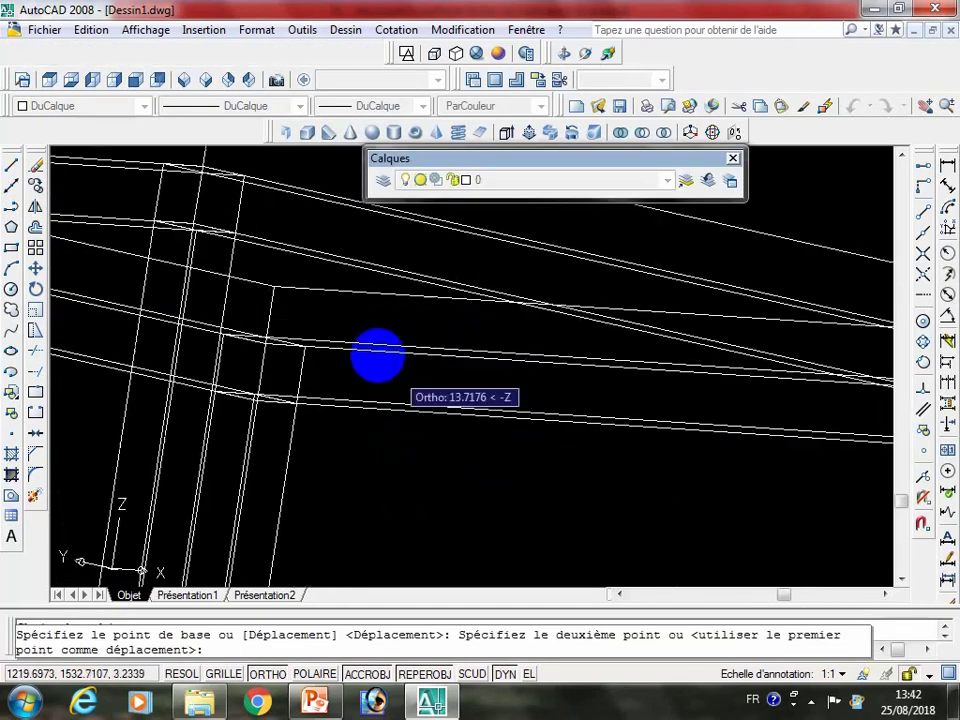
Step: Shade the frame in the Conceptual style and free-orbit it to an oblique top view
{"action": "left_click", "coordinate": [316, 296]}
{"action": "scroll", "coordinate": [320, 300], "scroll_direction": "down", "scroll_amount": 5}
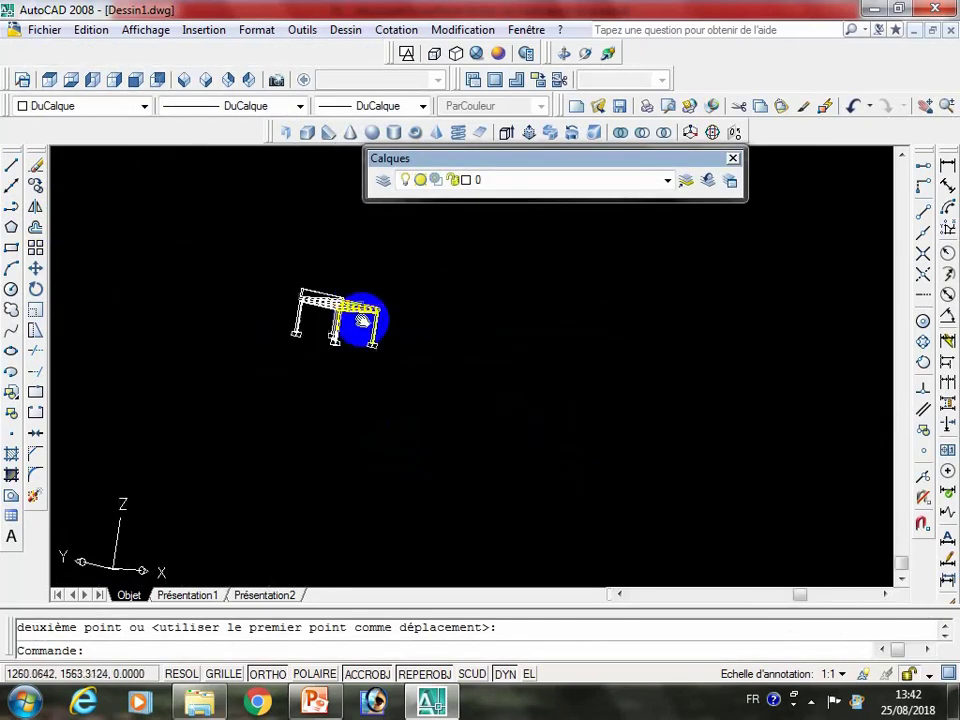
{"action": "left_click", "coordinate": [498, 54]}
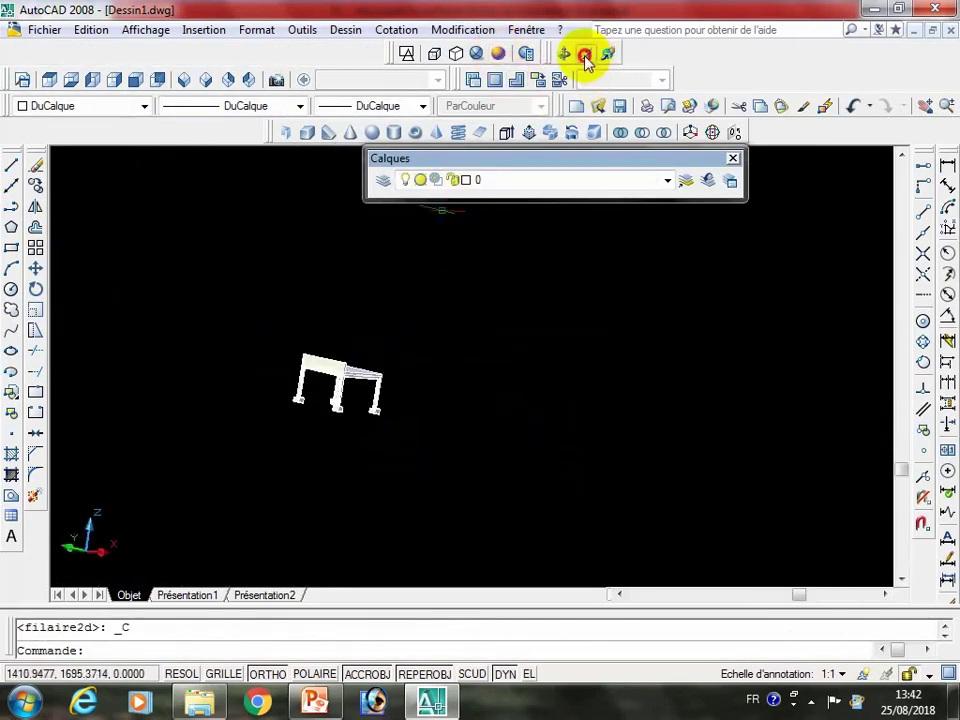
{"action": "left_click", "coordinate": [586, 56]}
{"action": "mouse_move", "coordinate": [304, 399]}
{"action": "left_mouse_down"}
{"action": "mouse_move", "coordinate": [368, 350]}
{"action": "mouse_move", "coordinate": [320, 366]}
{"action": "left_mouse_up"}
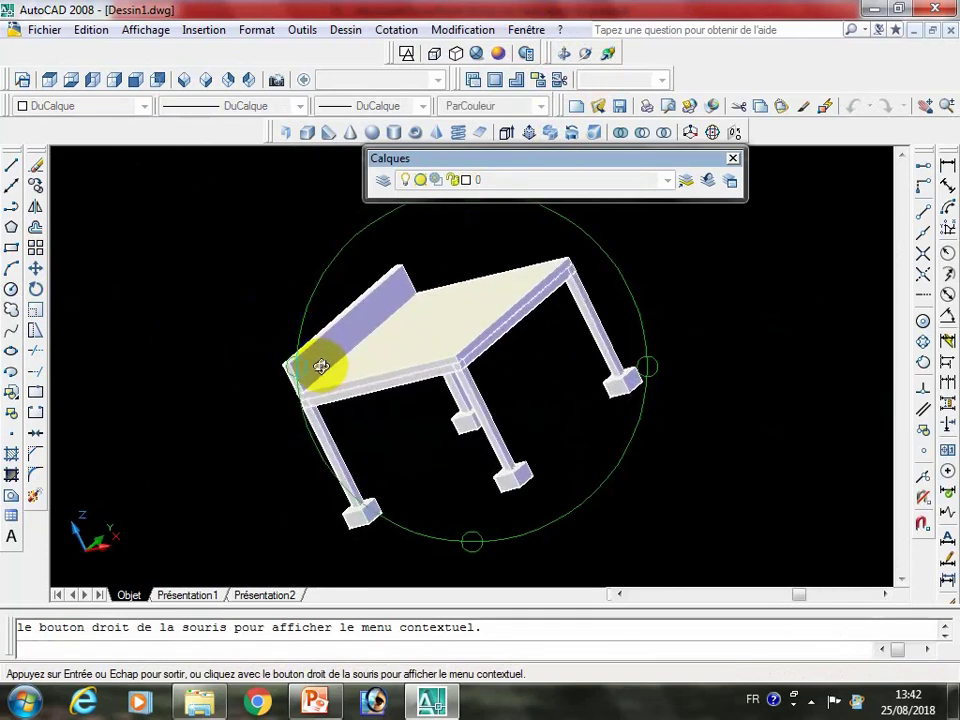
{"action": "scroll", "coordinate": [272, 368], "scroll_direction": "up", "scroll_amount": 3}
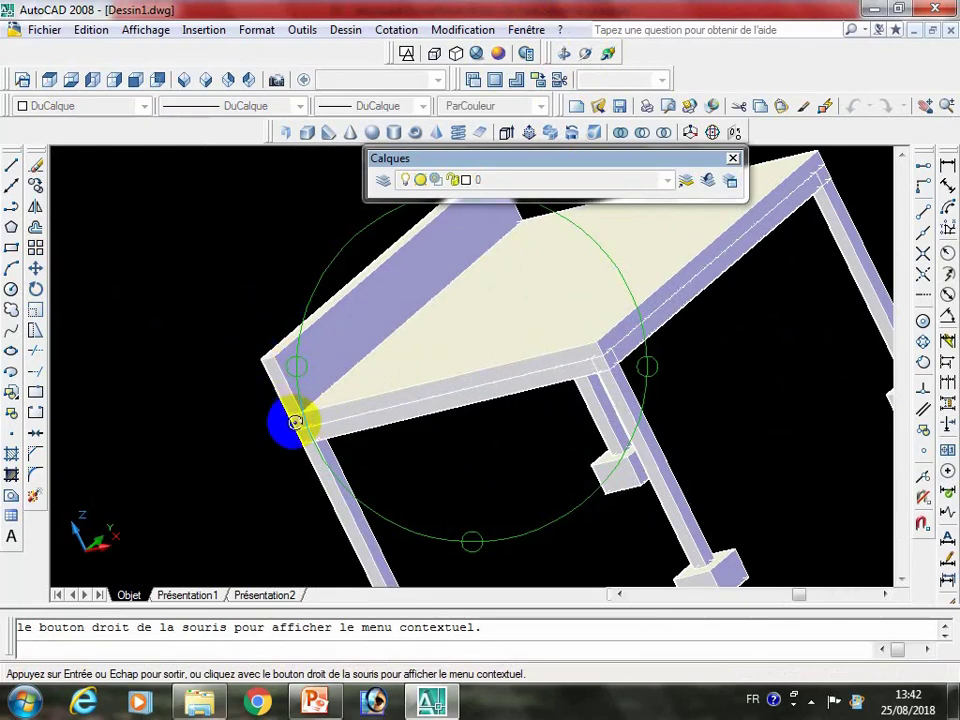
Step: Exit the orbit via Quitter and switch the display back to 3D Wireframe
{"action": "scroll", "coordinate": [312, 390], "scroll_direction": "down", "scroll_amount": 3}
{"action": "right_click", "coordinate": [377, 354]}
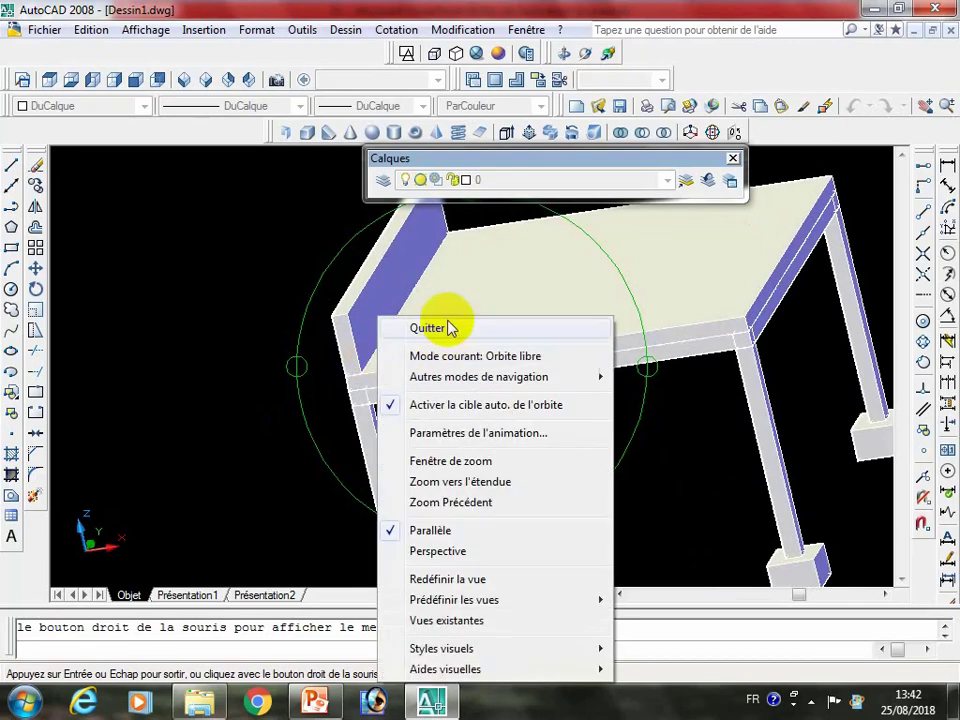
{"action": "left_click", "coordinate": [445, 328]}
{"action": "left_click", "coordinate": [407, 55]}
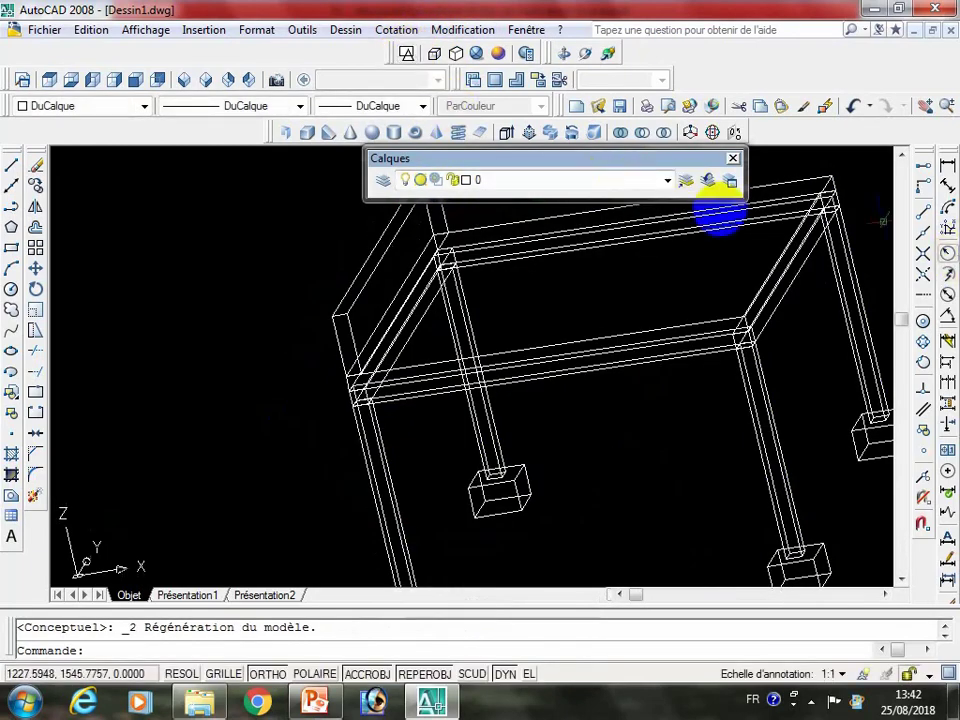
Step: Copy the left parapet wall from a base point on it to the opposite slab edge
{"action": "left_click", "coordinate": [36, 187]}
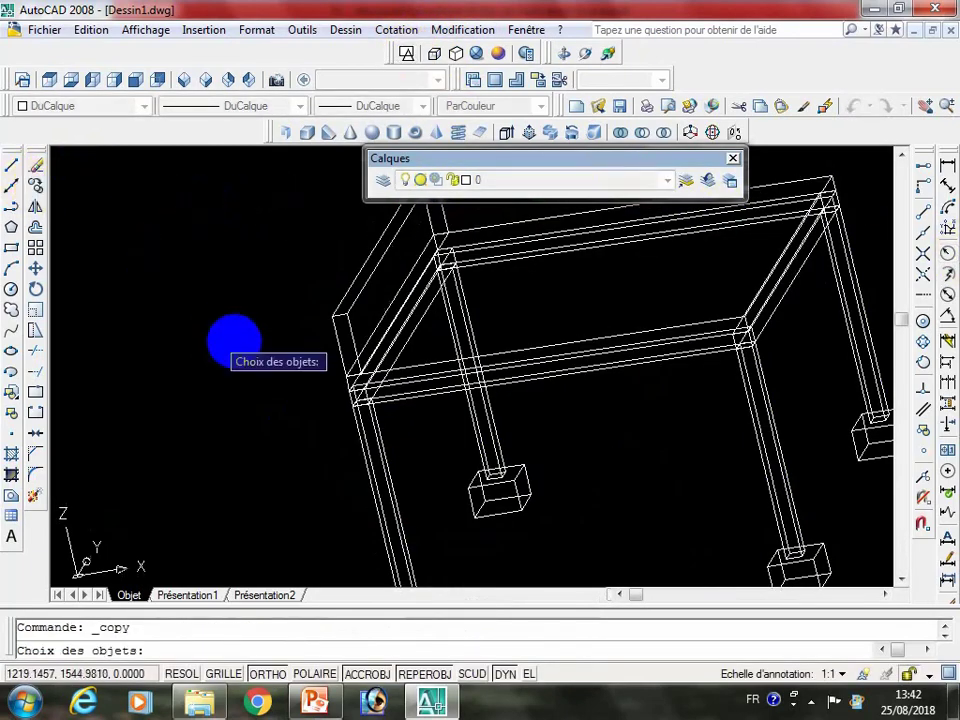
{"action": "left_click", "coordinate": [332, 314]}
{"action": "key", "text": "Return"}
{"action": "scroll", "coordinate": [352, 360], "scroll_direction": "up", "scroll_amount": 5}
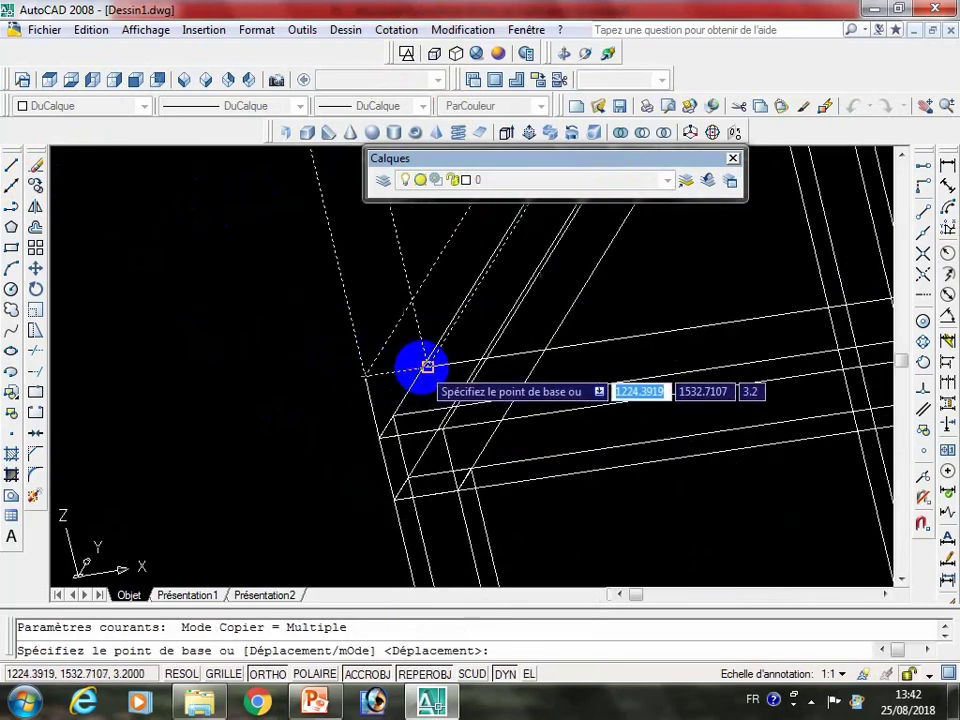
{"action": "left_click", "coordinate": [397, 373]}
{"action": "scroll", "coordinate": [490, 348], "scroll_direction": "down", "scroll_amount": 3}
{"action": "scroll", "coordinate": [510, 370], "scroll_direction": "down", "scroll_amount": 2}
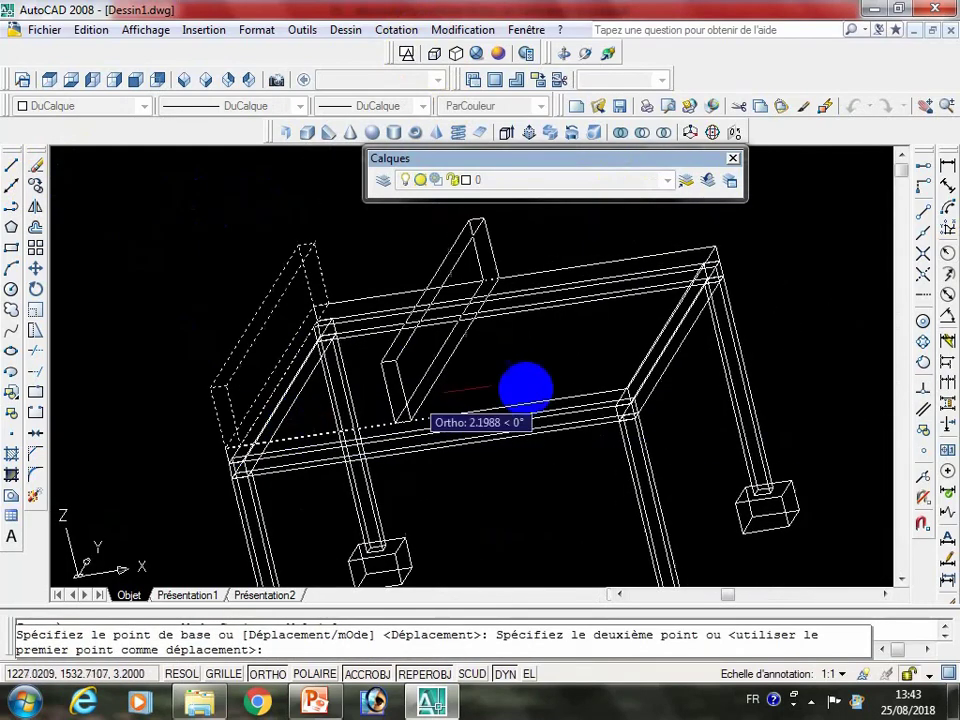
{"action": "scroll", "coordinate": [600, 382], "scroll_direction": "up", "scroll_amount": 5}
{"action": "scroll", "coordinate": [400, 381], "scroll_direction": "up", "scroll_amount": 3}
{"action": "scroll", "coordinate": [370, 378], "scroll_direction": "up", "scroll_amount": 2}
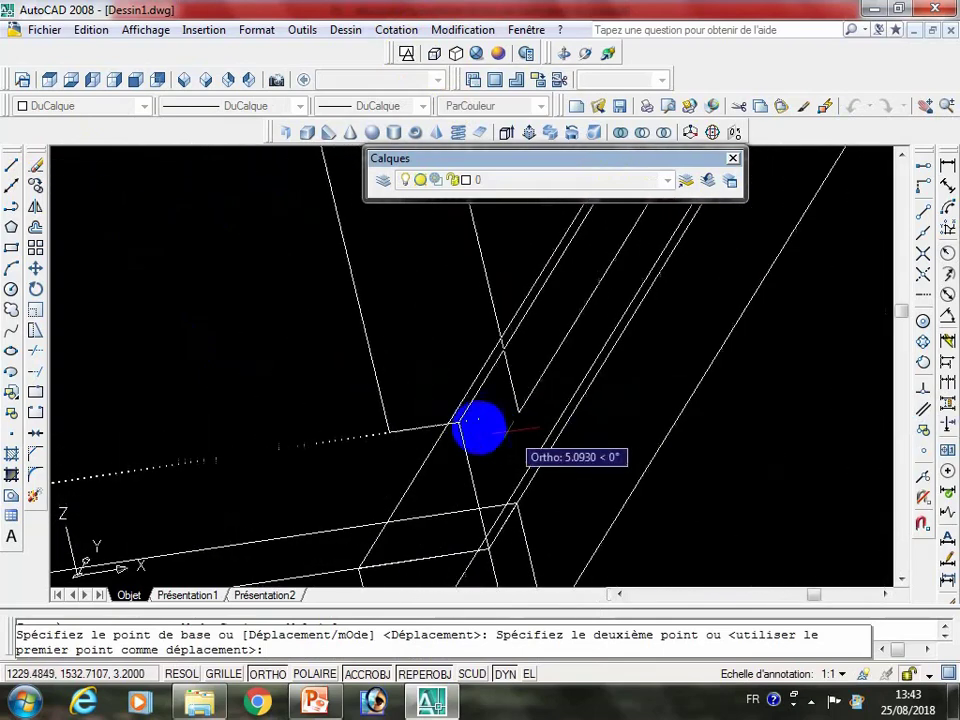
{"action": "left_click", "coordinate": [460, 422]}
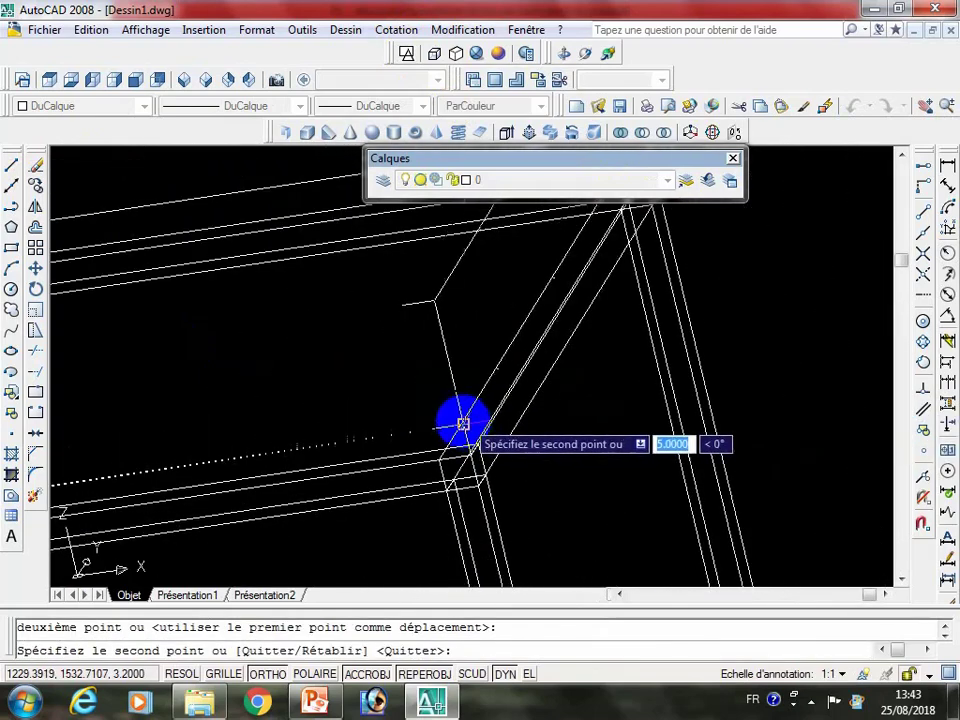
{"action": "key", "text": "Escape"}
{"action": "scroll", "coordinate": [462, 424], "scroll_direction": "down", "scroll_amount": 4}
{"action": "scroll", "coordinate": [582, 235], "scroll_direction": "up", "scroll_amount": 1}
Step: Orbit the frame to a near-front view and shade it in the Conceptual style
{"action": "left_click", "coordinate": [588, 53]}
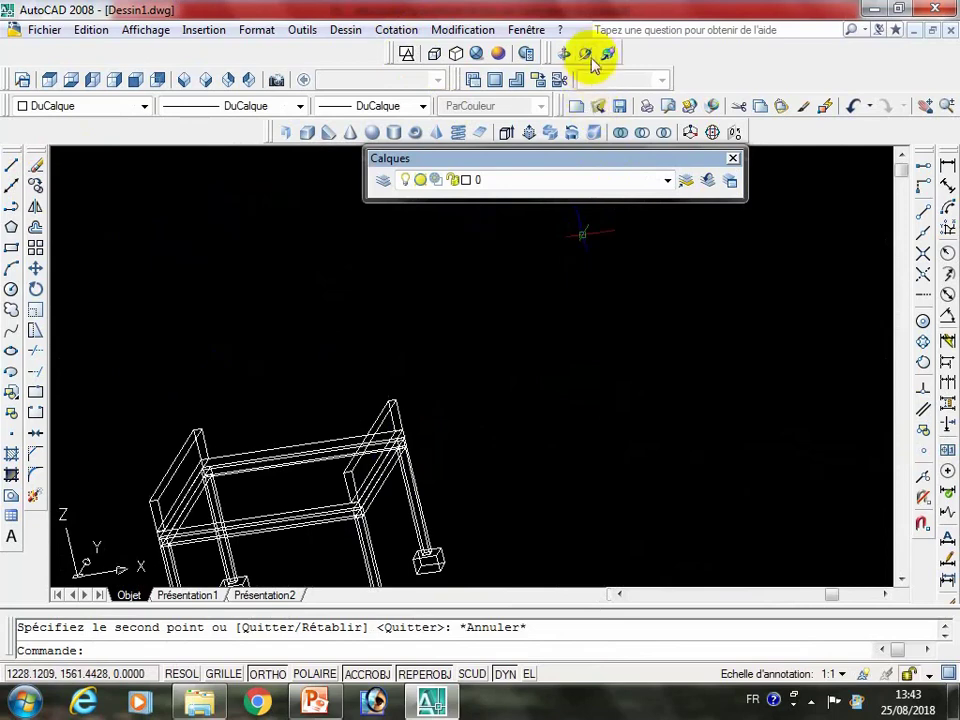
{"action": "left_click_drag", "start_coordinate": [386, 349], "coordinate": [437, 343]}
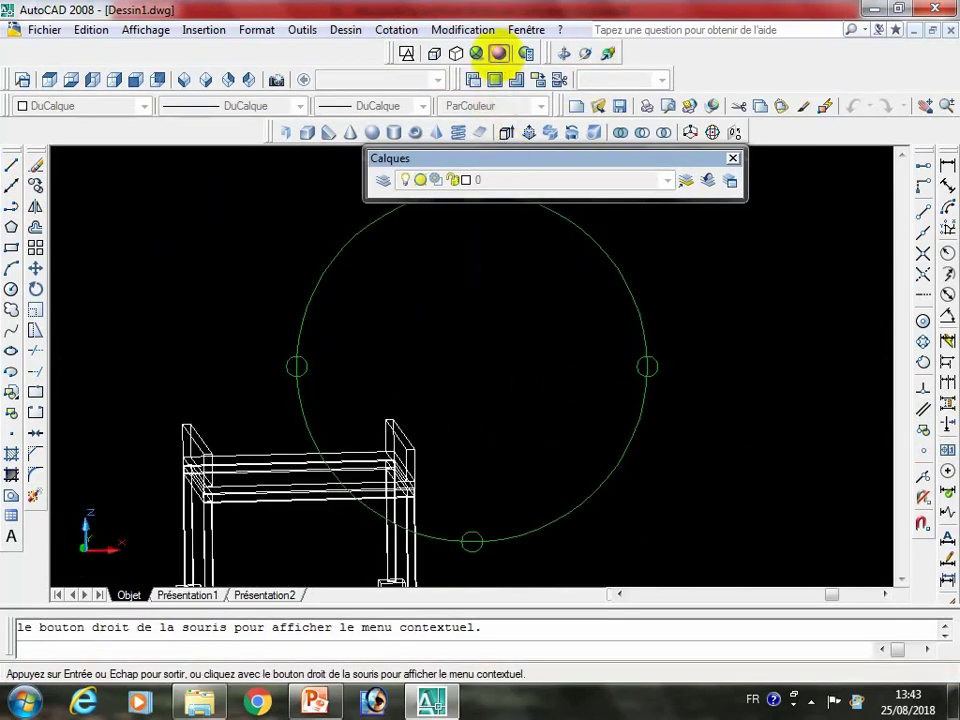
{"action": "left_click", "coordinate": [498, 53]}
Step: Orbit the shaded frame to an oblique top view that reveals the rear column
{"action": "left_click", "coordinate": [588, 53]}
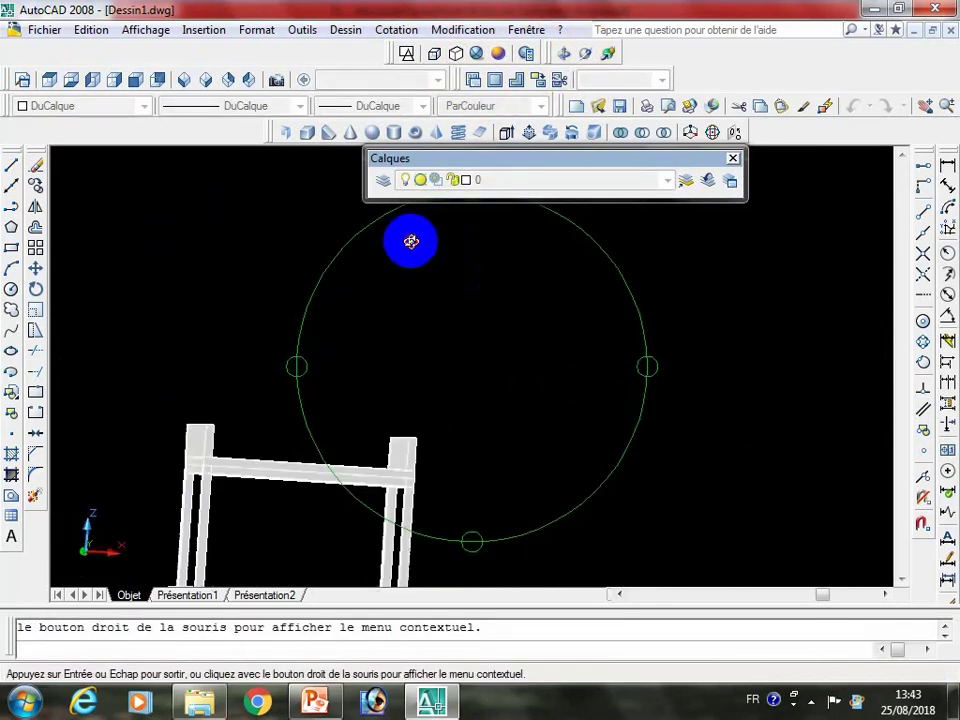
{"action": "mouse_move", "coordinate": [411, 242]}
{"action": "left_mouse_down"}
{"action": "mouse_move", "coordinate": [429, 386]}
{"action": "mouse_move", "coordinate": [484, 486]}
{"action": "mouse_move", "coordinate": [439, 379]}
{"action": "mouse_move", "coordinate": [396, 439]}
{"action": "mouse_move", "coordinate": [339, 454]}
{"action": "mouse_move", "coordinate": [421, 375]}
{"action": "mouse_move", "coordinate": [386, 401]}
{"action": "mouse_move", "coordinate": [317, 390]}
{"action": "mouse_move", "coordinate": [268, 354]}
{"action": "mouse_move", "coordinate": [312, 377]}
{"action": "mouse_move", "coordinate": [306, 360]}
{"action": "mouse_move", "coordinate": [429, 343]}
{"action": "mouse_move", "coordinate": [444, 409]}
{"action": "mouse_move", "coordinate": [504, 375]}
{"action": "mouse_move", "coordinate": [422, 396]}
{"action": "mouse_move", "coordinate": [386, 435]}
{"action": "mouse_move", "coordinate": [388, 414]}
{"action": "left_mouse_up"}
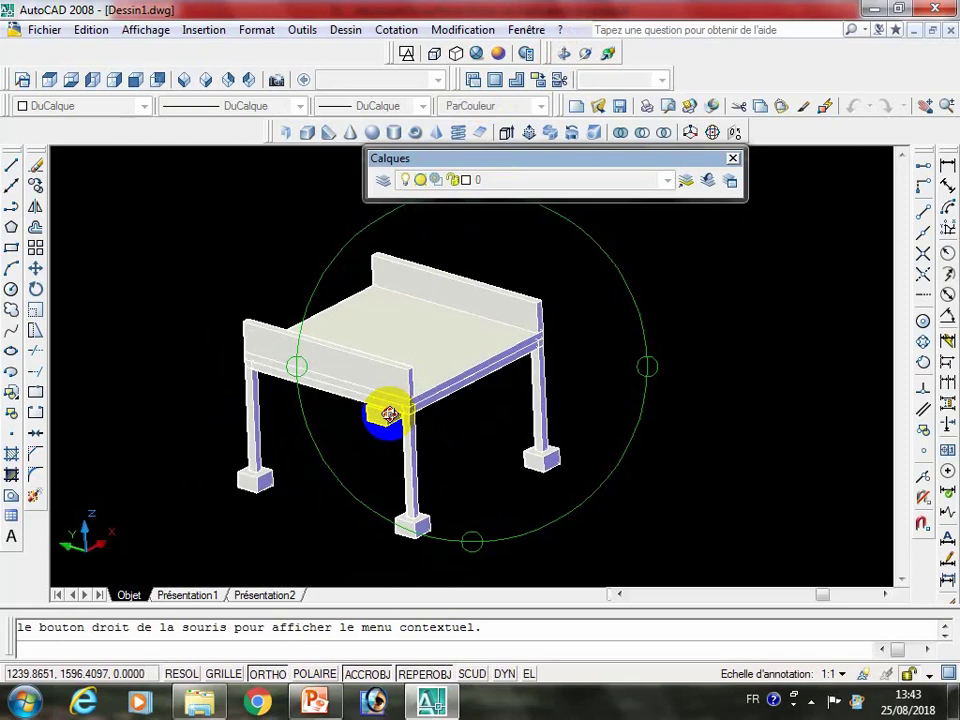
{"action": "left_click_drag", "start_coordinate": [389, 414], "coordinate": [400, 382]}
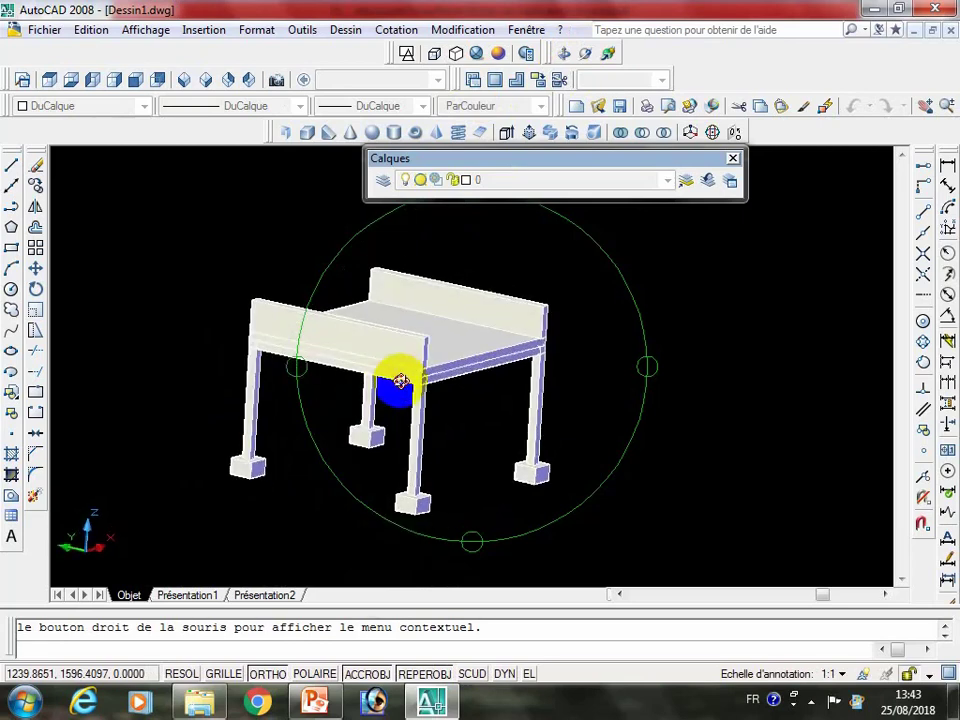
{"action": "mouse_move", "coordinate": [400, 382]}
{"action": "left_mouse_down"}
{"action": "mouse_move", "coordinate": [399, 390]}
{"action": "mouse_move", "coordinate": [390, 381]}
{"action": "mouse_move", "coordinate": [379, 405]}
{"action": "mouse_move", "coordinate": [401, 343]}
{"action": "mouse_move", "coordinate": [407, 381]}
{"action": "mouse_move", "coordinate": [472, 374]}
{"action": "mouse_move", "coordinate": [429, 396]}
{"action": "mouse_move", "coordinate": [386, 369]}
{"action": "mouse_move", "coordinate": [397, 393]}
{"action": "mouse_move", "coordinate": [419, 387]}
{"action": "left_mouse_up"}
{"action": "scroll", "coordinate": [384, 407], "scroll_direction": "up", "scroll_amount": 1}
{"action": "scroll", "coordinate": [386, 410], "scroll_direction": "up", "scroll_amount": 2}
{"action": "scroll", "coordinate": [418, 377], "scroll_direction": "down", "scroll_amount": 2}
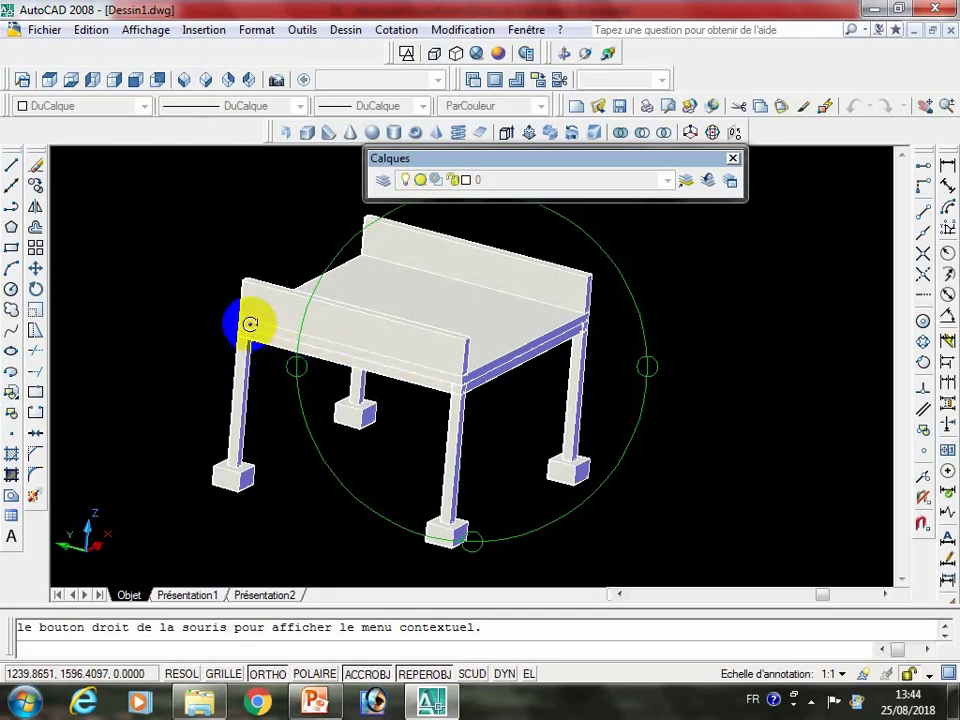
{"action": "mouse_move", "coordinate": [250, 325]}
{"action": "left_mouse_down"}
{"action": "mouse_move", "coordinate": [406, 379]}
{"action": "mouse_move", "coordinate": [432, 444]}
{"action": "mouse_move", "coordinate": [484, 471]}
{"action": "mouse_move", "coordinate": [407, 476]}
{"action": "mouse_move", "coordinate": [506, 453]}
{"action": "mouse_move", "coordinate": [489, 461]}
{"action": "left_mouse_up"}
Step: Colour the four footings cyan from the Properties colour list
{"action": "key", "text": "Escape"}
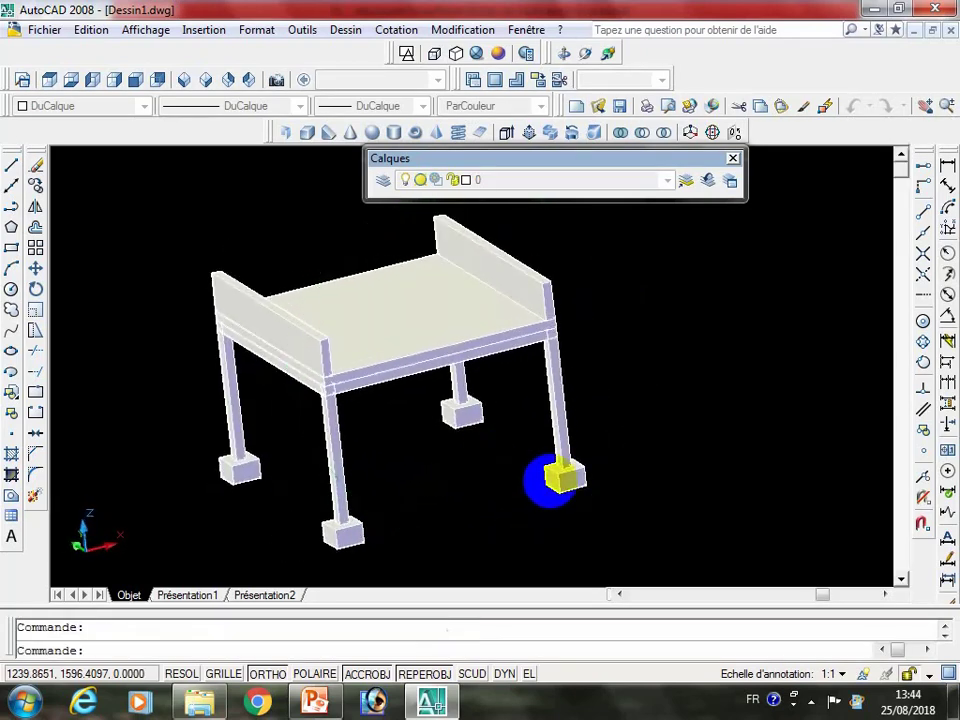
{"action": "left_click", "coordinate": [562, 472]}
{"action": "left_click", "coordinate": [459, 416]}
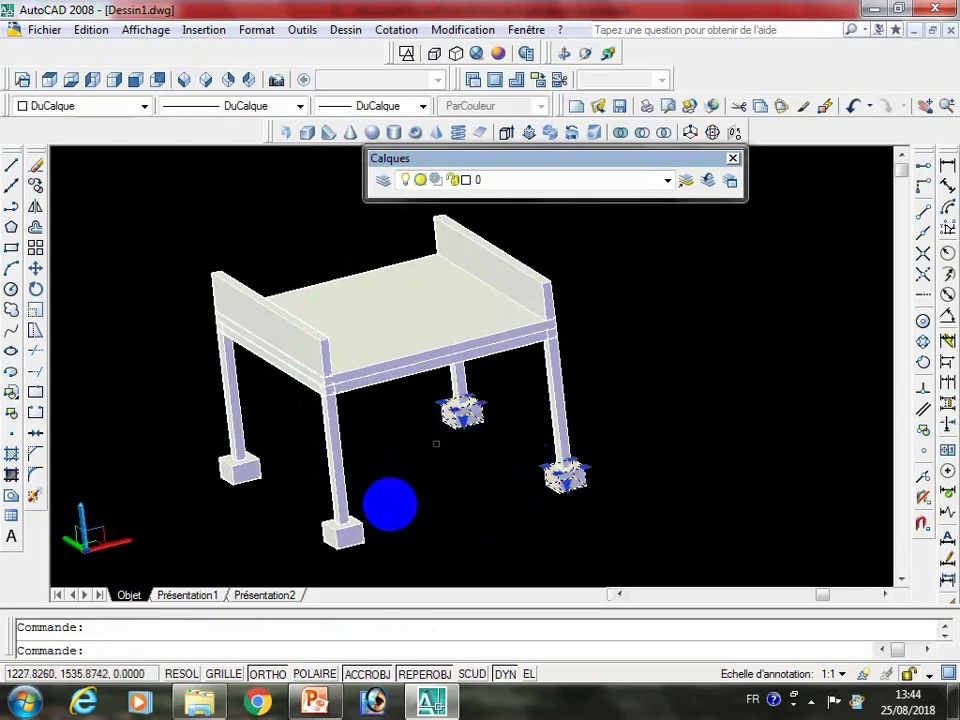
{"action": "left_click", "coordinate": [350, 538]}
{"action": "left_click", "coordinate": [248, 478]}
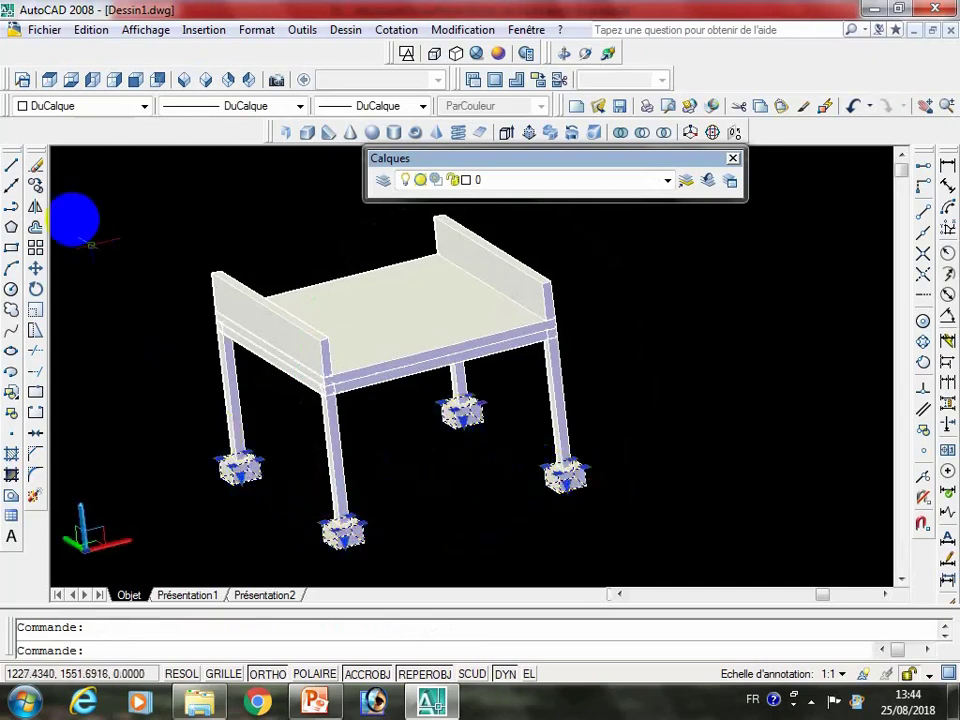
{"action": "left_click", "coordinate": [65, 110]}
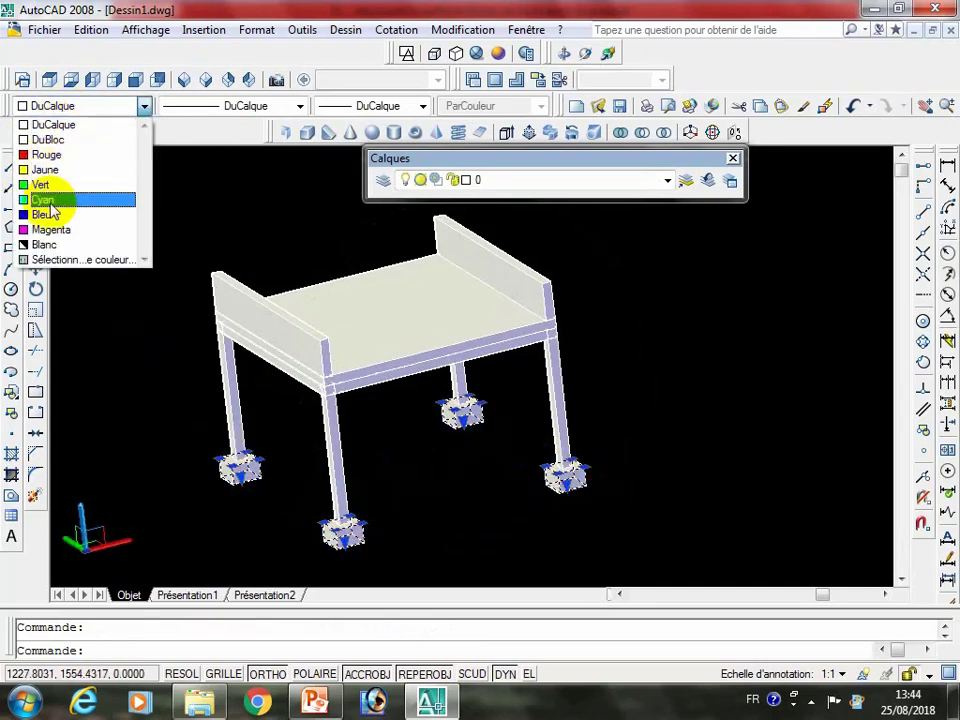
{"action": "left_click", "coordinate": [45, 201]}
{"action": "key", "text": "Escape"}
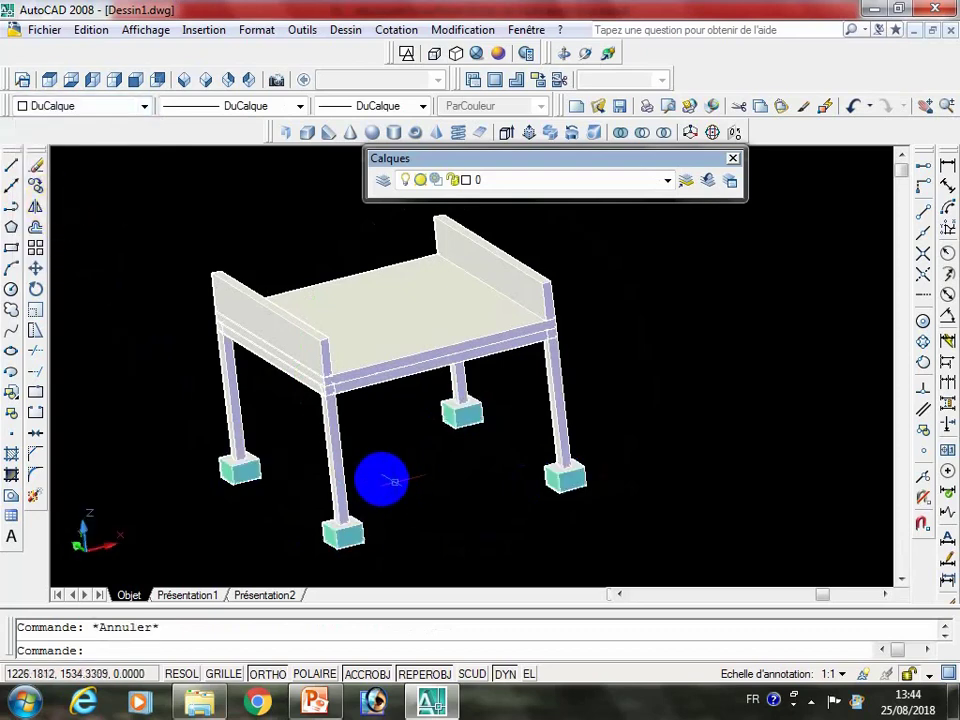
Step: Colour the three selected columns red (Rouge)
{"action": "left_click", "coordinate": [340, 465]}
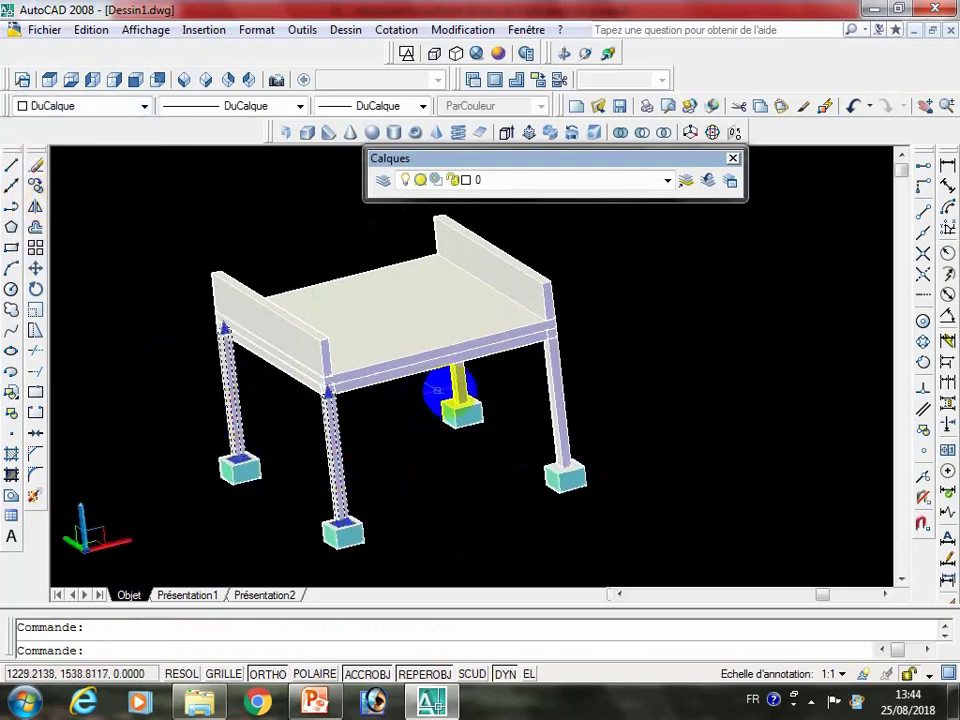
{"action": "left_click", "coordinate": [458, 381]}
{"action": "left_click", "coordinate": [561, 390]}
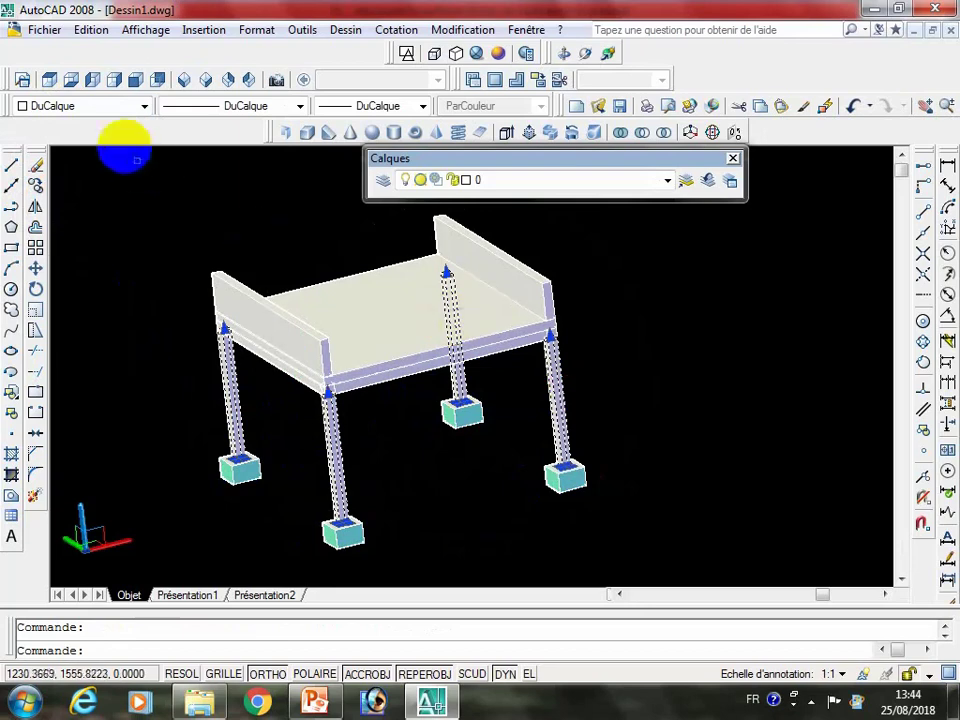
{"action": "left_click", "coordinate": [120, 112]}
{"action": "left_click", "coordinate": [60, 154]}
{"action": "key", "text": "Escape"}
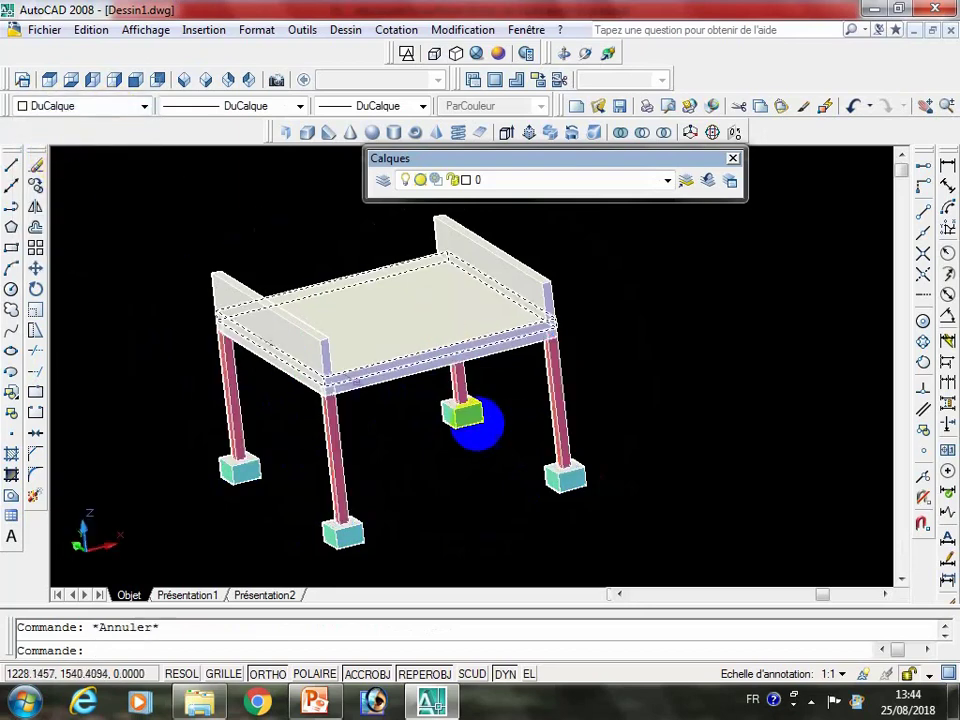
Step: Select the beams under the slab and orbit the model to see them
{"action": "left_click", "coordinate": [483, 370]}
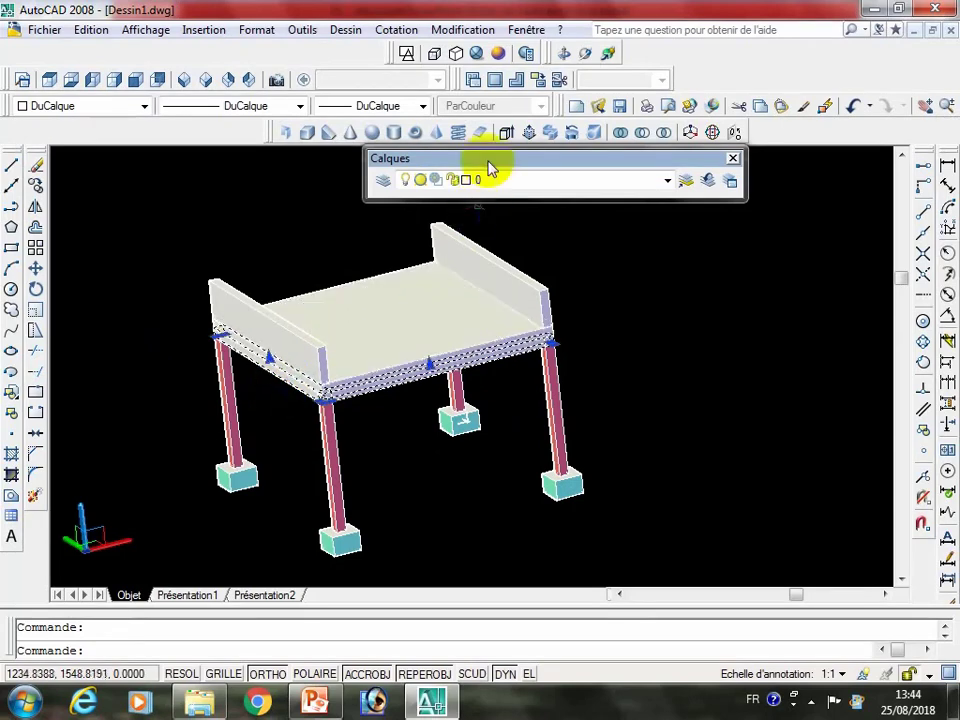
{"action": "left_click", "coordinate": [585, 53]}
{"action": "mouse_move", "coordinate": [542, 285]}
{"action": "left_mouse_down"}
{"action": "mouse_move", "coordinate": [407, 348]}
{"action": "mouse_move", "coordinate": [405, 377]}
{"action": "left_mouse_up"}
{"action": "key", "text": "Escape"}
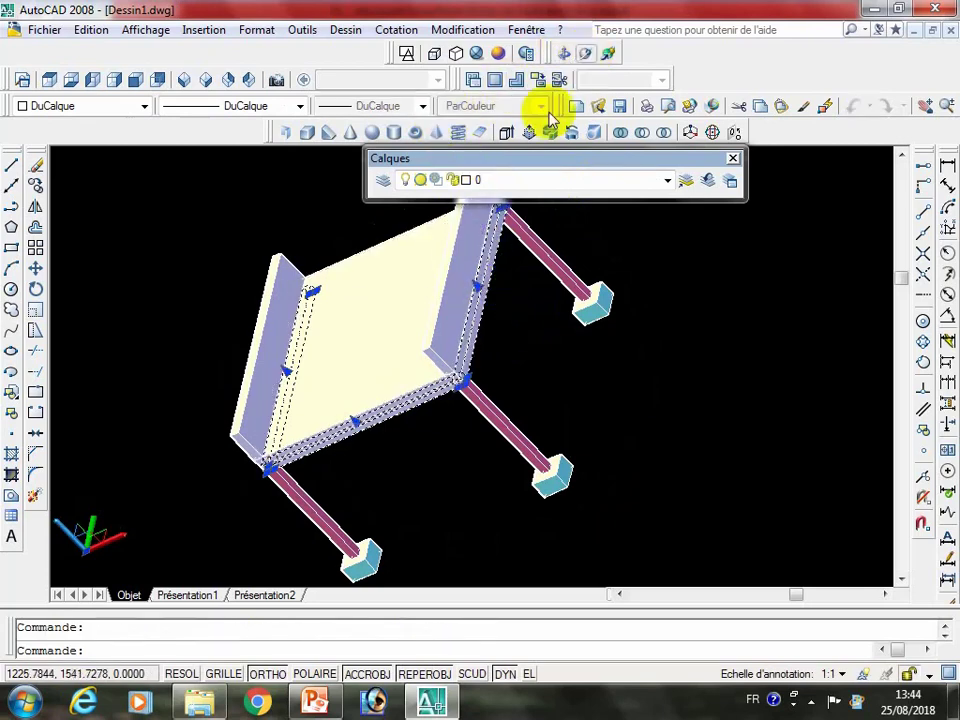
Step: Orbit to expose the beams and colour them yellow (Jaune)
{"action": "left_click", "coordinate": [585, 53]}
{"action": "mouse_move", "coordinate": [410, 395]}
{"action": "left_mouse_down"}
{"action": "mouse_move", "coordinate": [516, 454]}
{"action": "mouse_move", "coordinate": [441, 499]}
{"action": "mouse_move", "coordinate": [420, 487]}
{"action": "left_mouse_up"}
{"action": "key", "text": "Escape"}
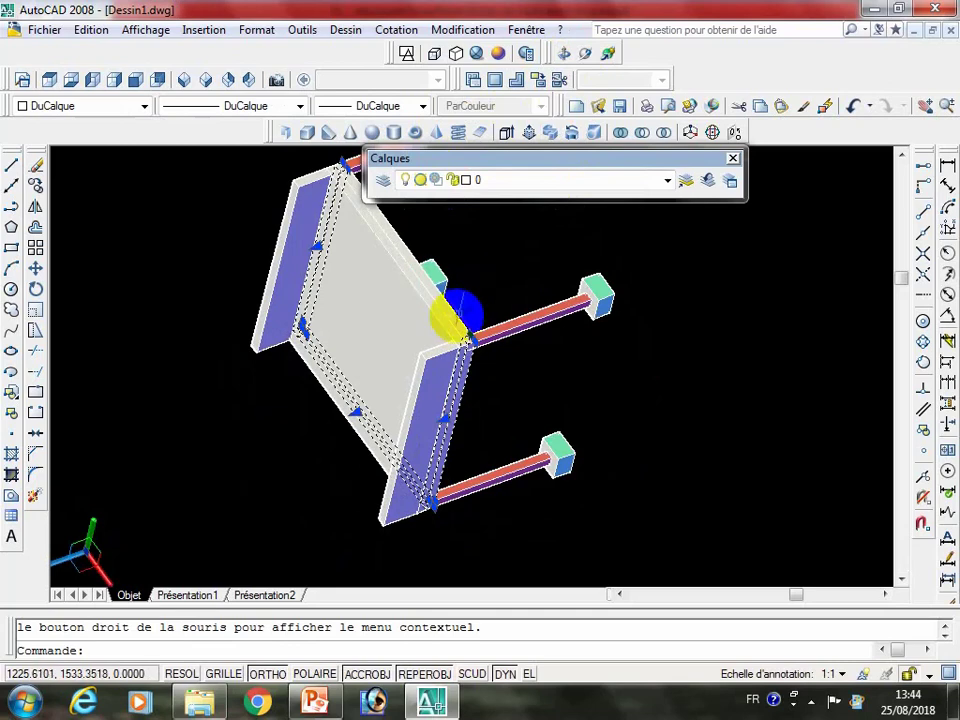
{"action": "left_click", "coordinate": [84, 106]}
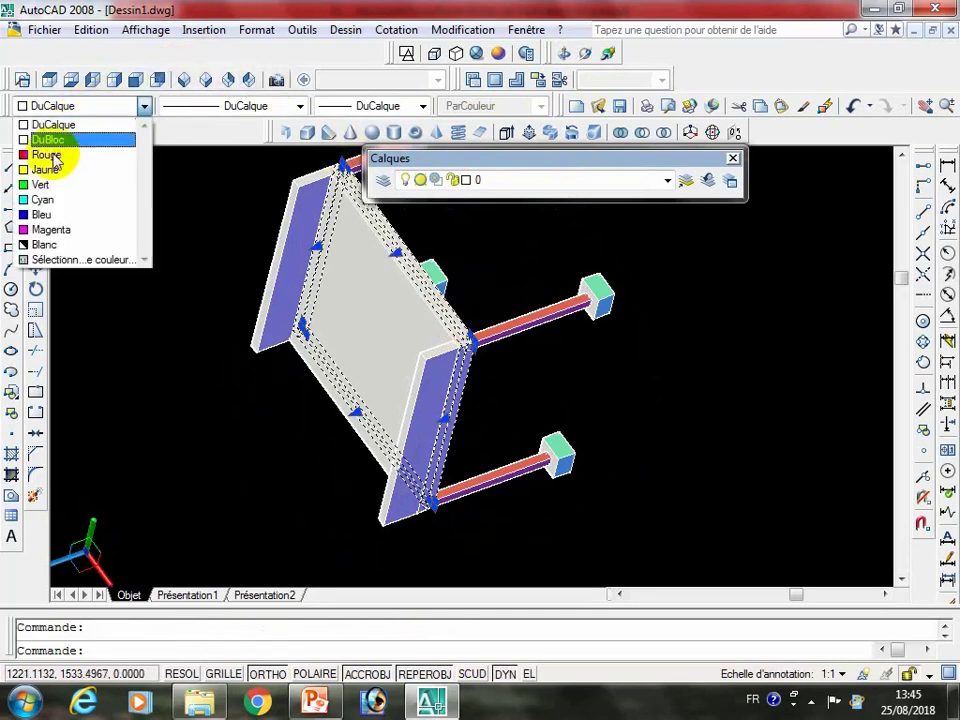
{"action": "left_click", "coordinate": [49, 172]}
{"action": "key", "text": "Escape"}
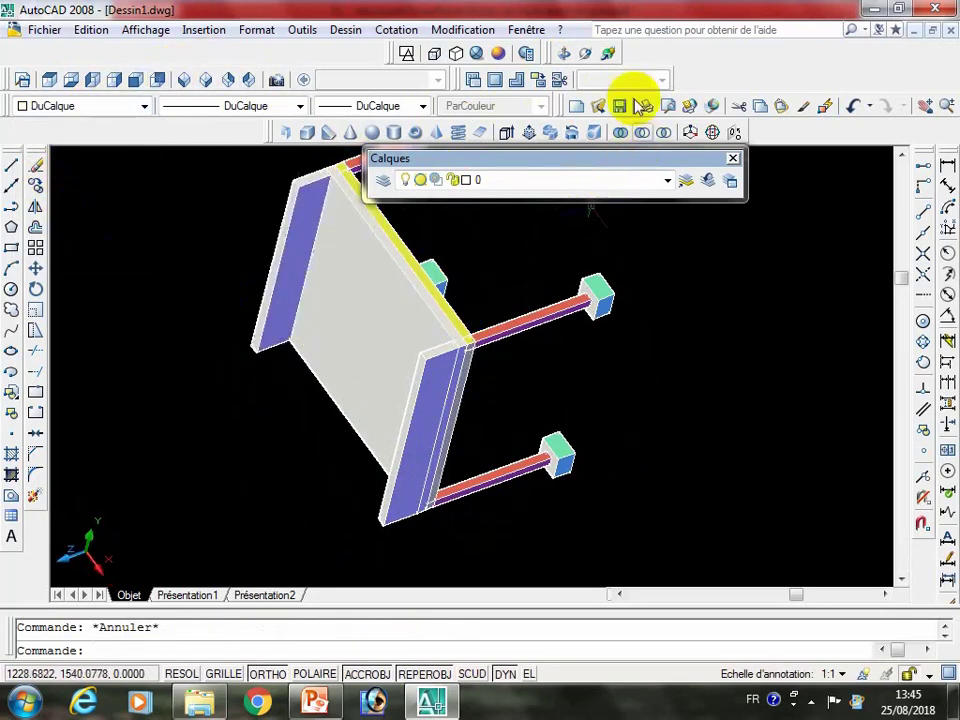
Step: Orbit to look down on the slab and colour it green (Vert)
{"action": "left_click", "coordinate": [585, 54]}
{"action": "mouse_move", "coordinate": [386, 326]}
{"action": "left_mouse_down"}
{"action": "mouse_move", "coordinate": [493, 274]}
{"action": "mouse_move", "coordinate": [484, 356]}
{"action": "mouse_move", "coordinate": [534, 418]}
{"action": "mouse_move", "coordinate": [456, 306]}
{"action": "left_mouse_up"}
{"action": "key", "text": "Escape"}
{"action": "left_click", "coordinate": [439, 272]}
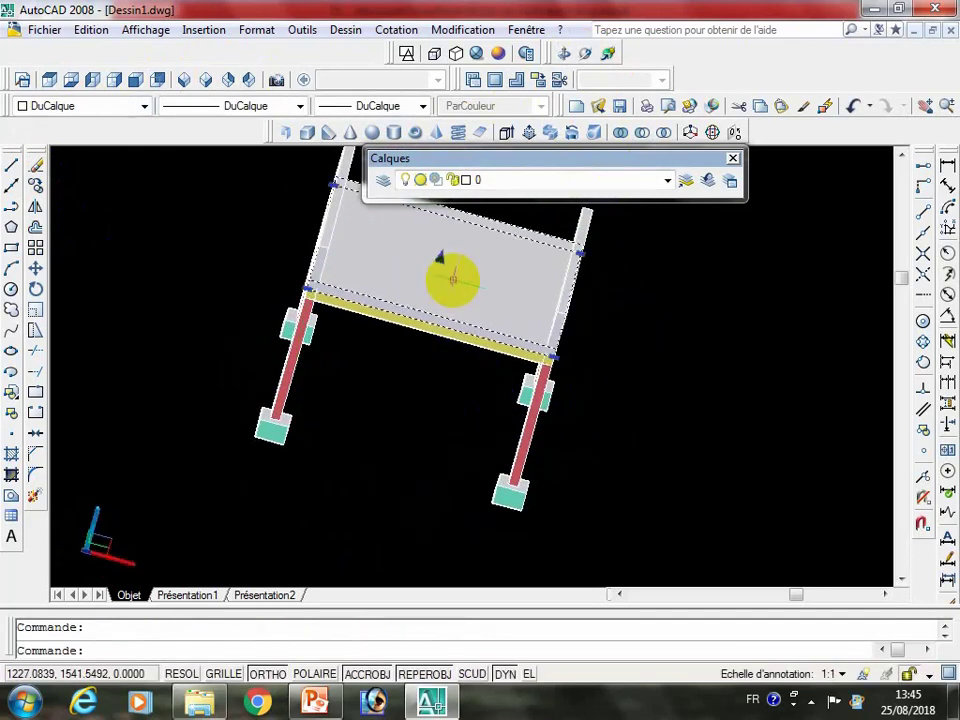
{"action": "left_click", "coordinate": [144, 106]}
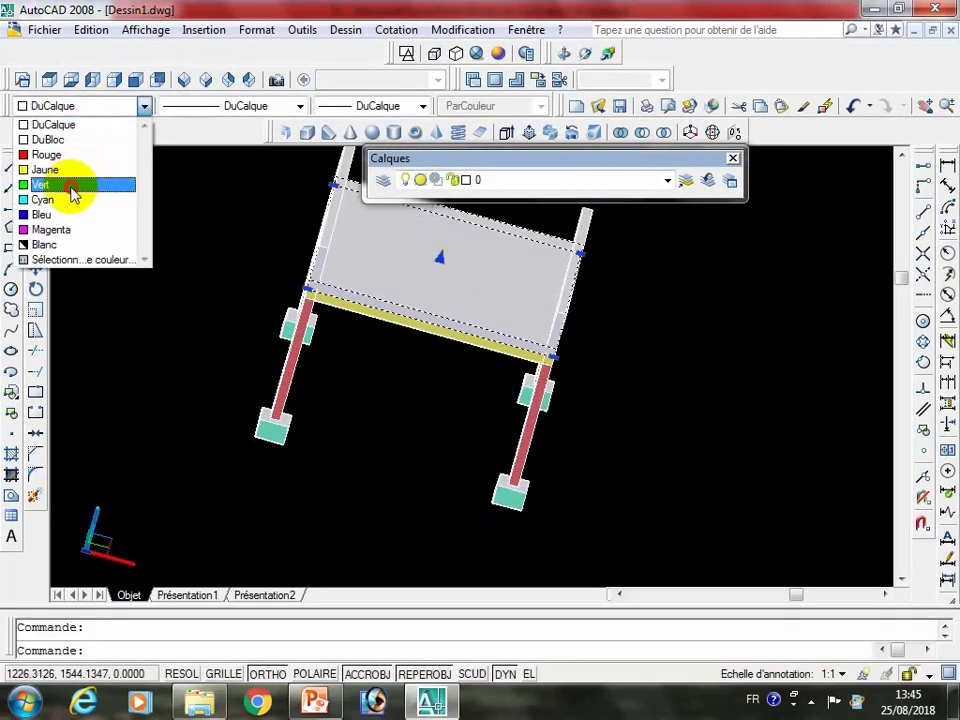
{"action": "left_click", "coordinate": [72, 192]}
Step: Colour the left and right parapet walls red (Rouge)
{"action": "mouse_move", "coordinate": [103, 216]}
{"action": "middle_mouse_down", "text": "shift"}
{"action": "mouse_move", "coordinate": [279, 379]}
{"action": "mouse_move", "coordinate": [392, 310]}
{"action": "middle_mouse_up", "text": "shift"}
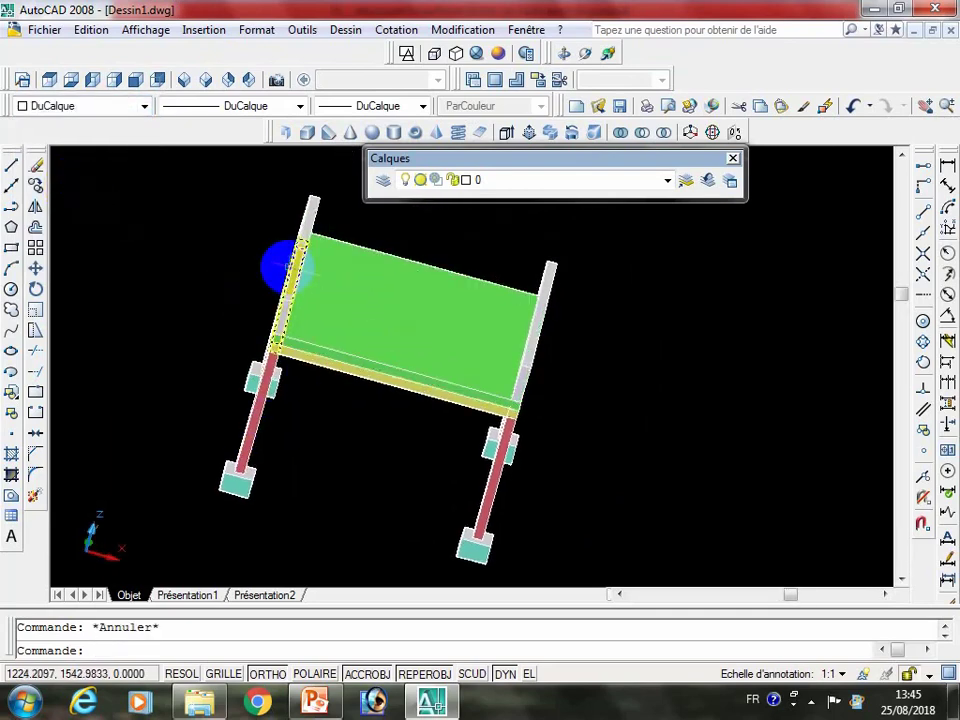
{"action": "left_click", "coordinate": [295, 274]}
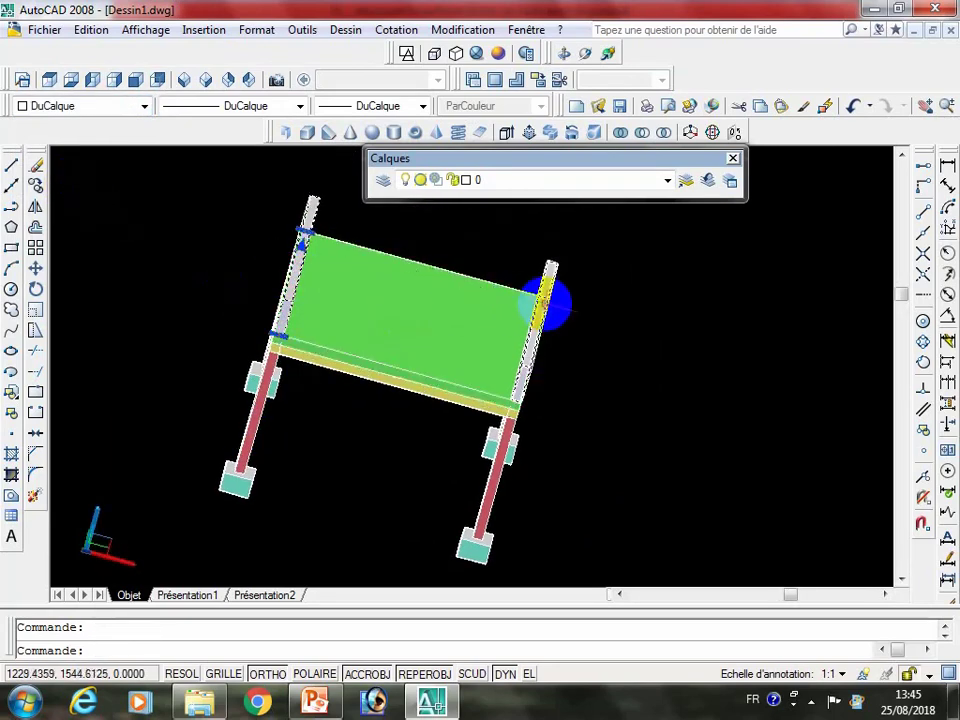
{"action": "left_click", "coordinate": [545, 305]}
{"action": "left_click", "coordinate": [83, 108]}
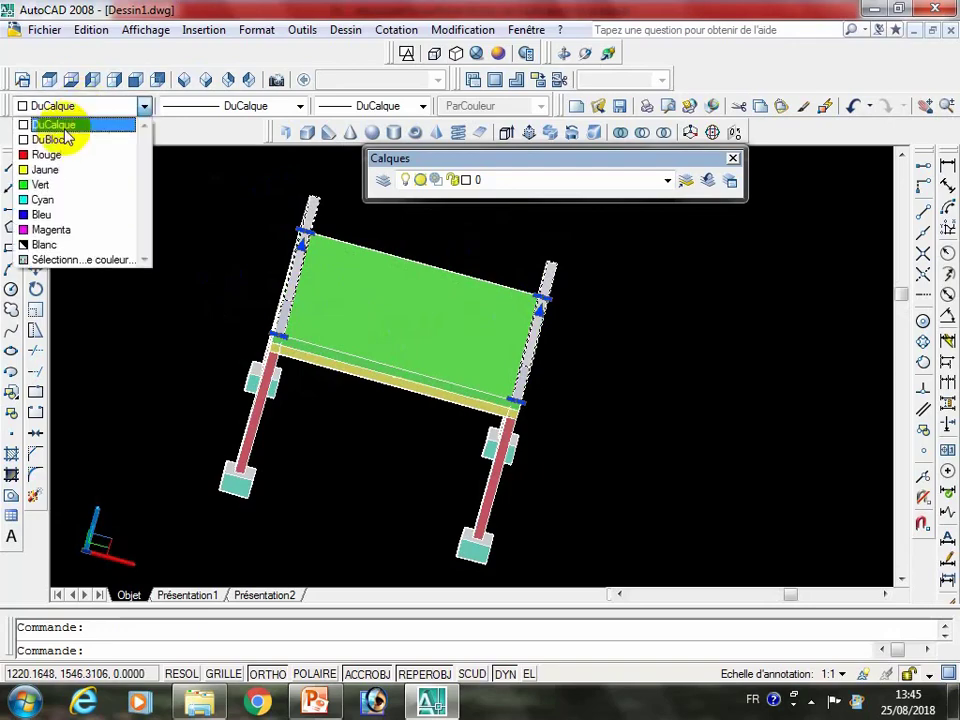
{"action": "left_click", "coordinate": [50, 150]}
{"action": "key", "text": "Escape"}
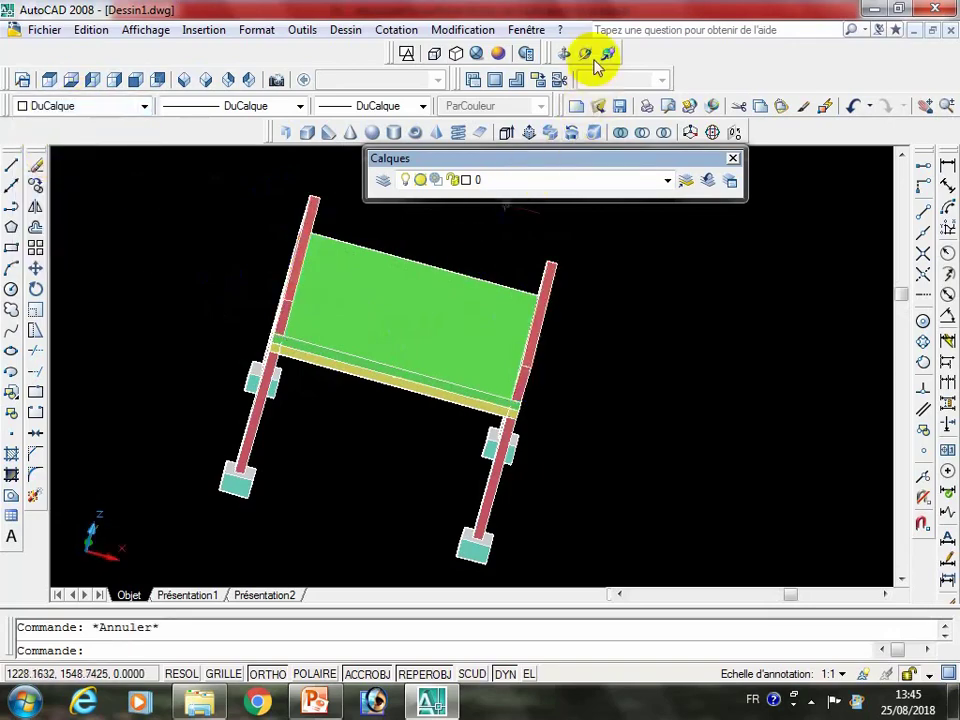
{"action": "left_click", "coordinate": [586, 53]}
Step: Free-orbit the coloured frame until it stands upright in a three-quarter view
{"action": "mouse_move", "coordinate": [482, 289]}
{"action": "left_mouse_down"}
{"action": "mouse_move", "coordinate": [370, 343]}
{"action": "mouse_move", "coordinate": [555, 360]}
{"action": "mouse_move", "coordinate": [517, 274]}
{"action": "mouse_move", "coordinate": [407, 311]}
{"action": "mouse_move", "coordinate": [371, 364]}
{"action": "mouse_move", "coordinate": [471, 332]}
{"action": "mouse_move", "coordinate": [523, 363]}
{"action": "mouse_move", "coordinate": [489, 364]}
{"action": "mouse_move", "coordinate": [441, 386]}
{"action": "mouse_move", "coordinate": [463, 411]}
{"action": "mouse_move", "coordinate": [331, 408]}
{"action": "mouse_move", "coordinate": [246, 377]}
{"action": "mouse_move", "coordinate": [236, 326]}
{"action": "mouse_move", "coordinate": [437, 317]}
{"action": "mouse_move", "coordinate": [438, 254]}
{"action": "mouse_move", "coordinate": [450, 266]}
{"action": "mouse_move", "coordinate": [392, 360]}
{"action": "left_mouse_up"}
{"action": "mouse_move", "coordinate": [499, 395]}
{"action": "left_mouse_down"}
{"action": "mouse_move", "coordinate": [381, 420]}
{"action": "mouse_move", "coordinate": [311, 411]}
{"action": "mouse_move", "coordinate": [411, 369]}
{"action": "mouse_move", "coordinate": [504, 347]}
{"action": "mouse_move", "coordinate": [444, 328]}
{"action": "mouse_move", "coordinate": [455, 342]}
{"action": "mouse_move", "coordinate": [506, 321]}
{"action": "mouse_move", "coordinate": [456, 392]}
{"action": "mouse_move", "coordinate": [537, 399]}
{"action": "mouse_move", "coordinate": [439, 369]}
{"action": "mouse_move", "coordinate": [471, 354]}
{"action": "mouse_move", "coordinate": [481, 326]}
{"action": "mouse_move", "coordinate": [502, 373]}
{"action": "left_mouse_up"}
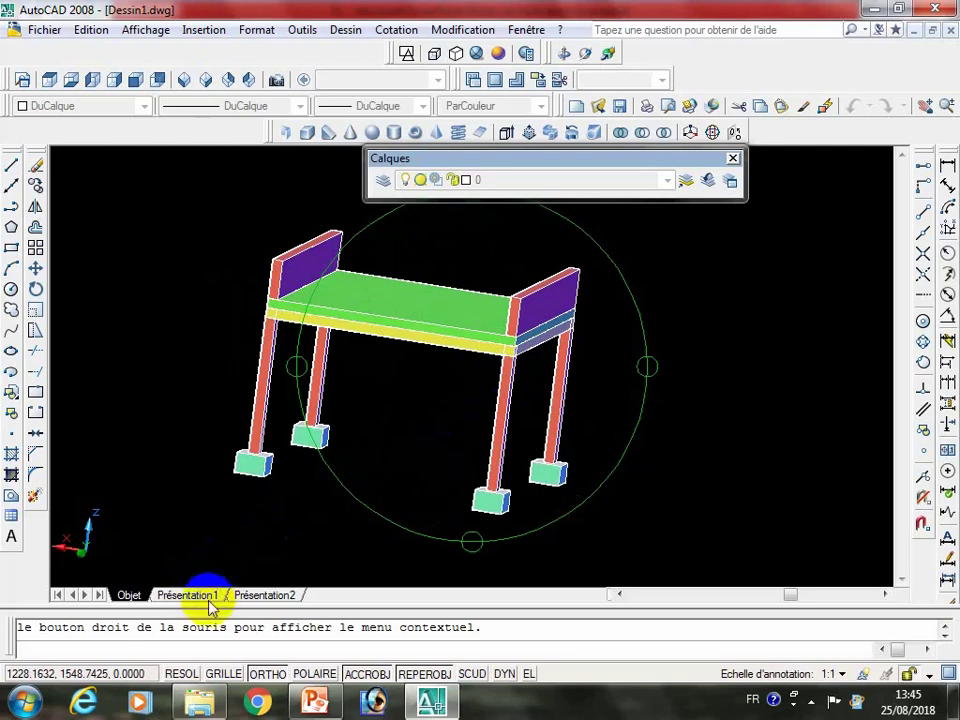
Step: Switch to the Présentation1 layout, then zoom and pan the frame to centre it in the viewport
{"action": "left_click", "coordinate": [205, 596]}
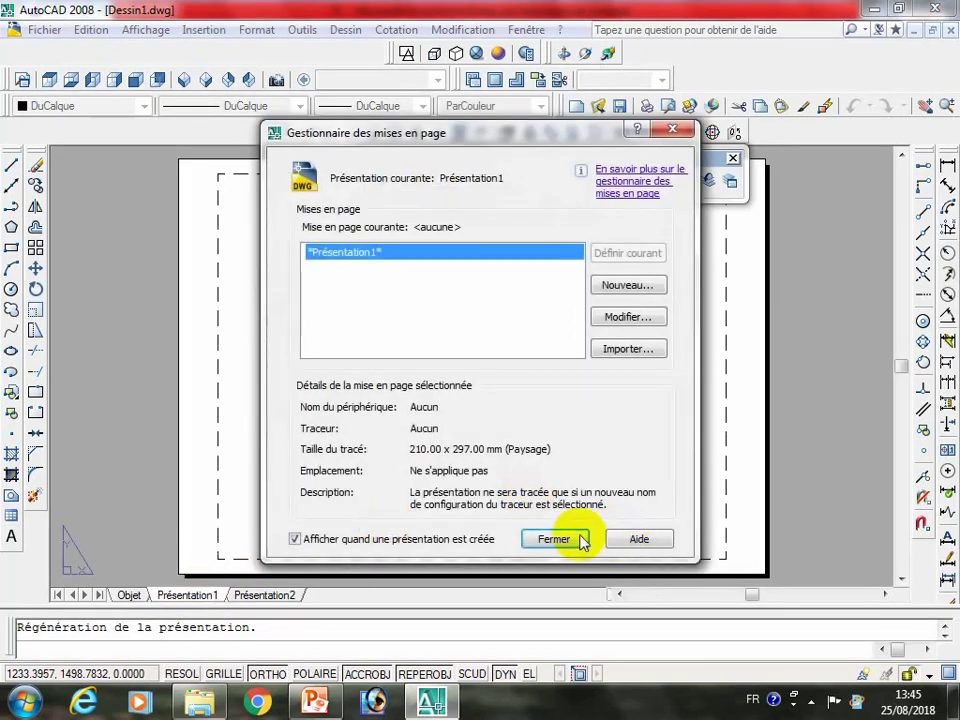
{"action": "left_click", "coordinate": [560, 539]}
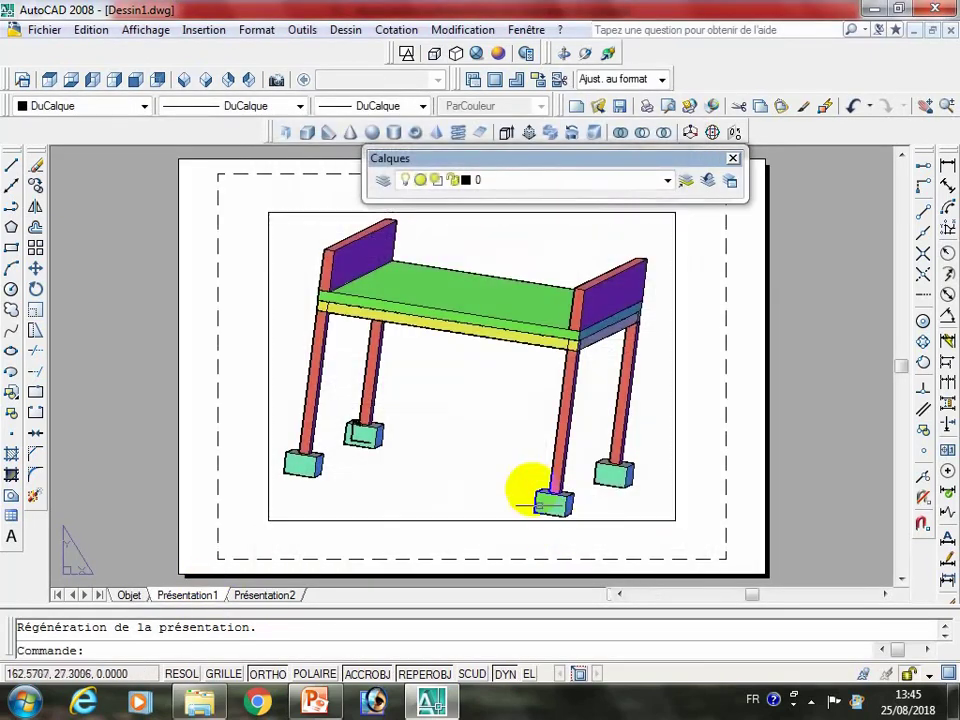
{"action": "double_click", "coordinate": [525, 444]}
{"action": "scroll", "coordinate": [528, 430], "scroll_direction": "down", "scroll_amount": 5}
{"action": "scroll", "coordinate": [528, 407], "scroll_direction": "up", "scroll_amount": 2}
{"action": "scroll", "coordinate": [520, 410], "scroll_direction": "up", "scroll_amount": 2}
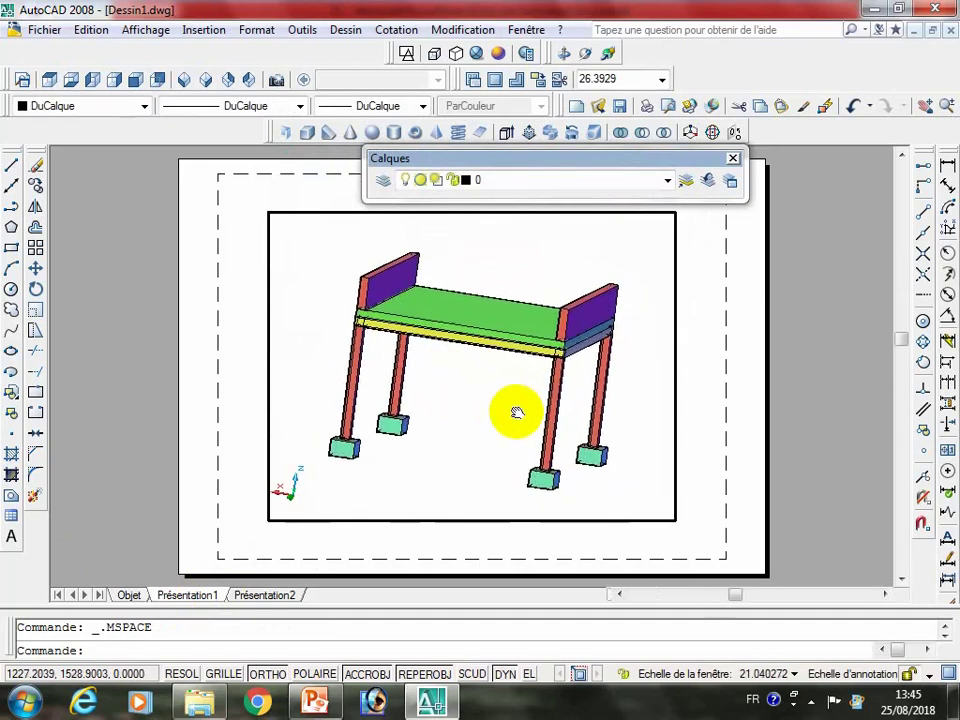
{"action": "scroll", "coordinate": [520, 408], "scroll_direction": "down", "scroll_amount": 2}
{"action": "middle_click_drag", "start_coordinate": [520, 408], "coordinate": [511, 422]}
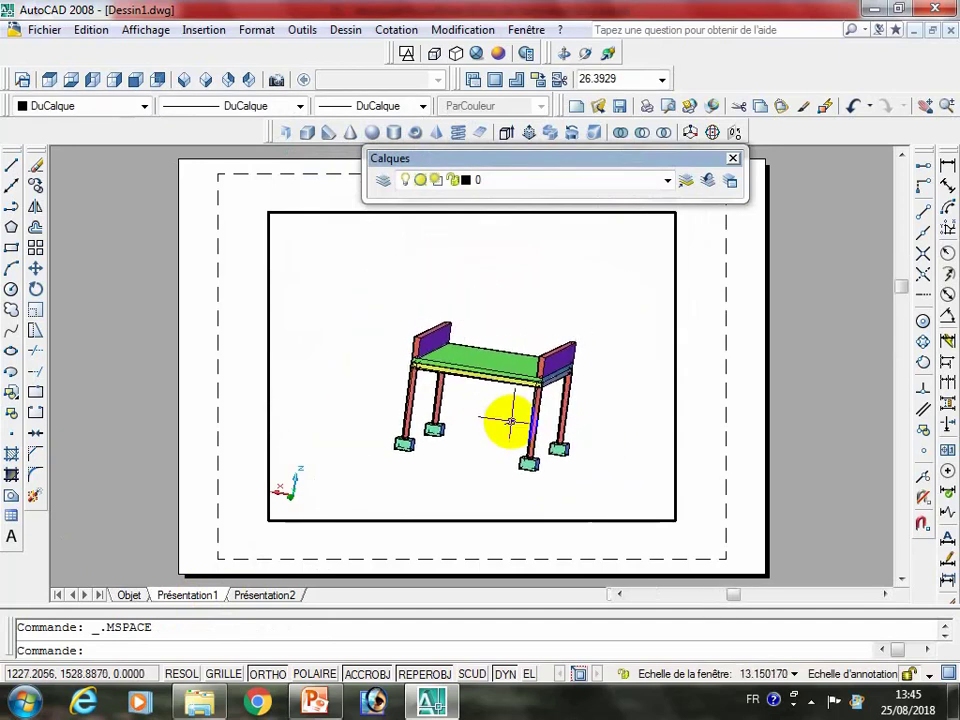